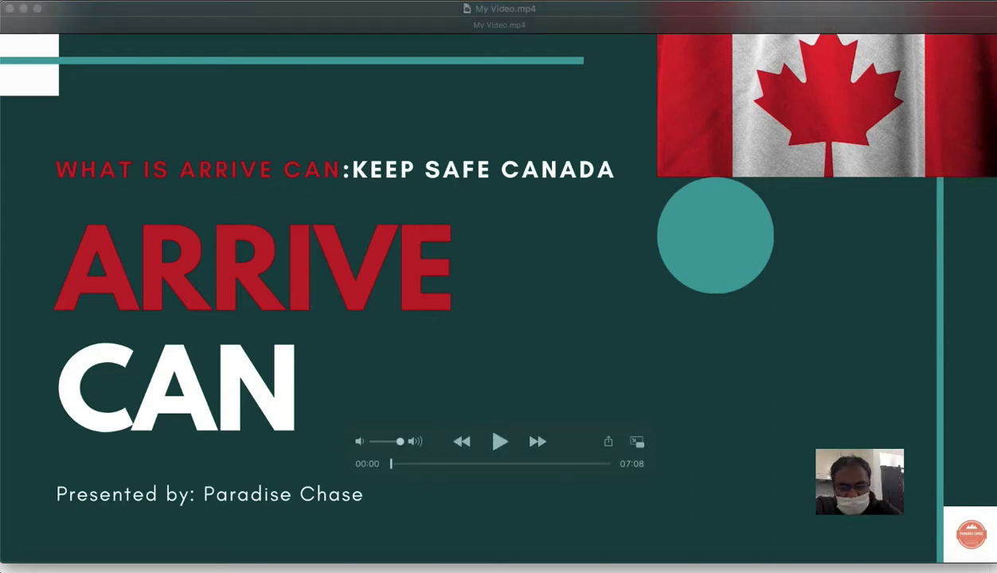
Step: Play the video past the Main Topics slide and pause on the travel requirements slide
key("space")
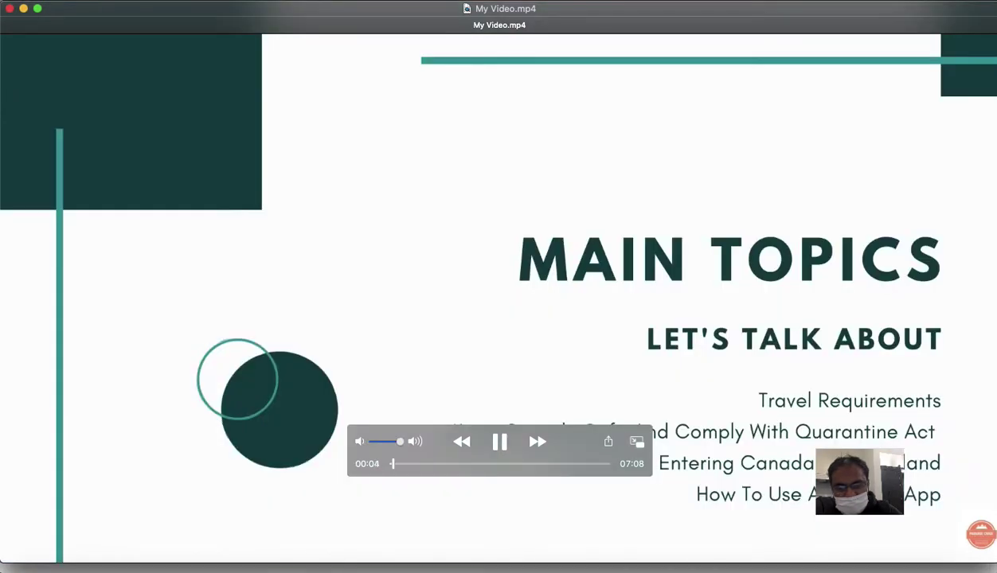
key("space")
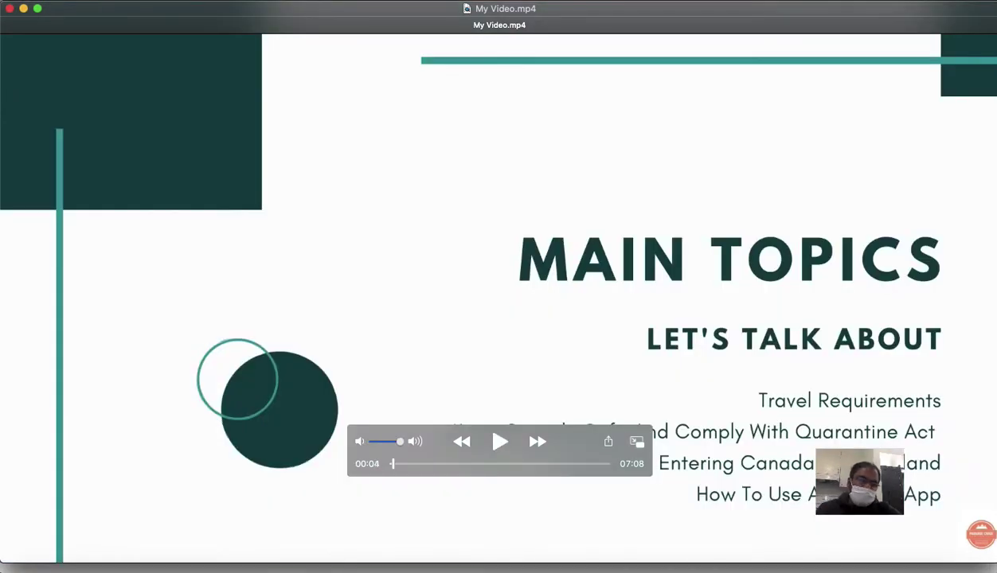
left_click_drag(594, 427, 338, 488)
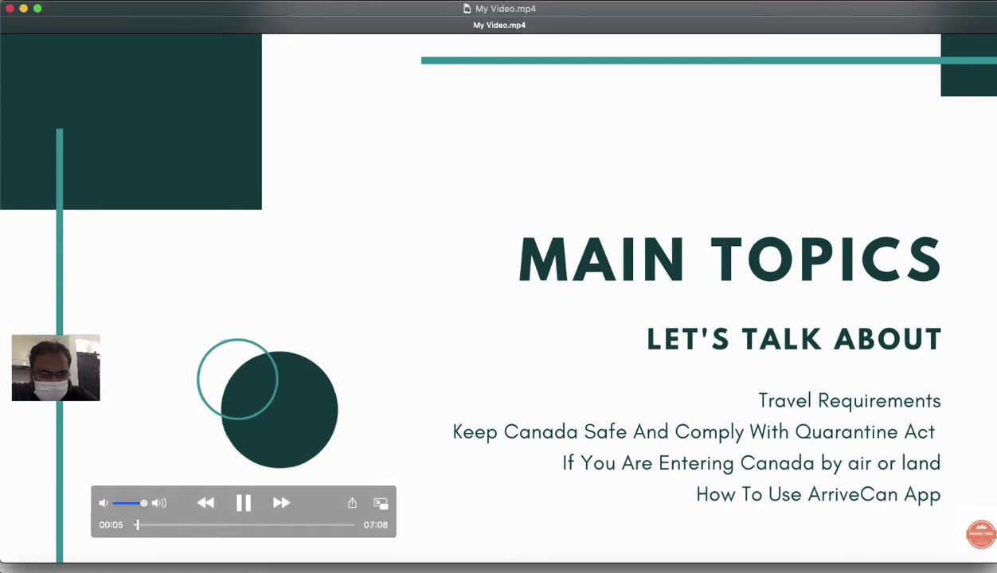
key("space")
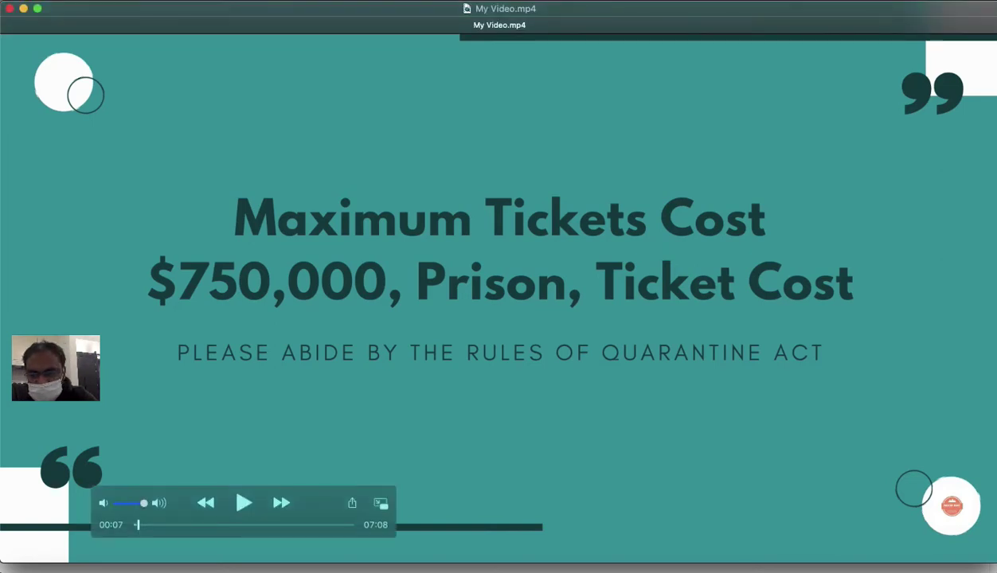
key("space")
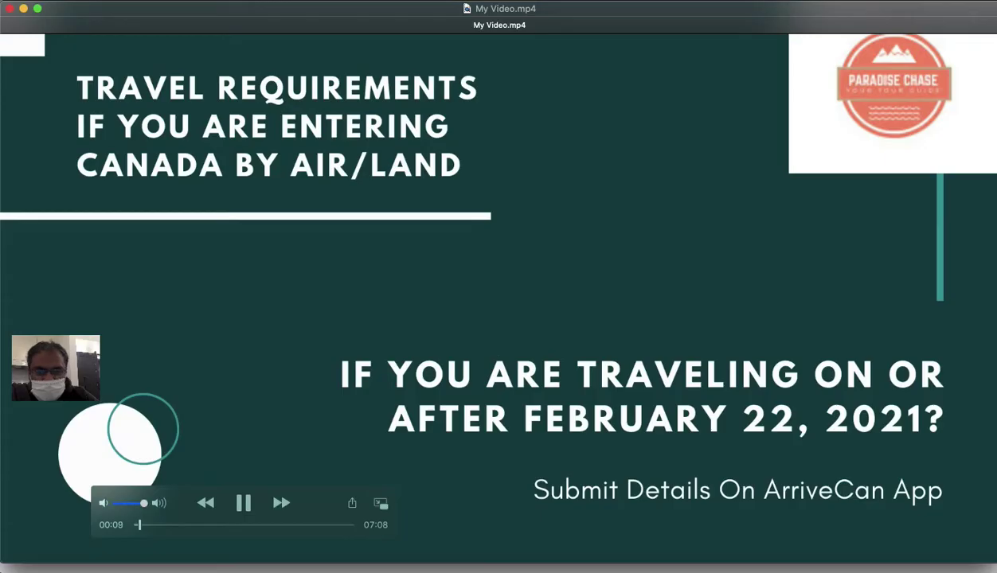
key("space")
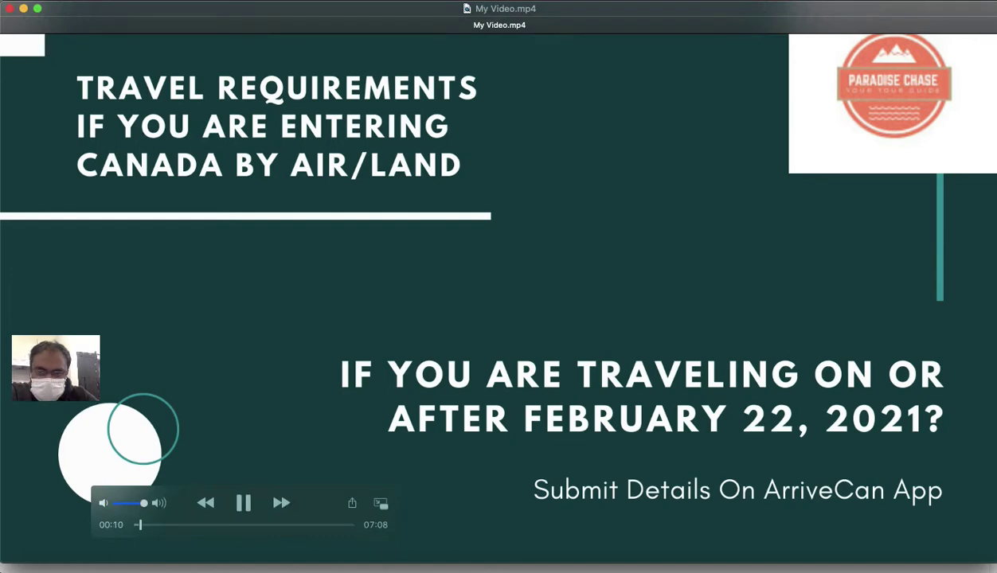
key("space")
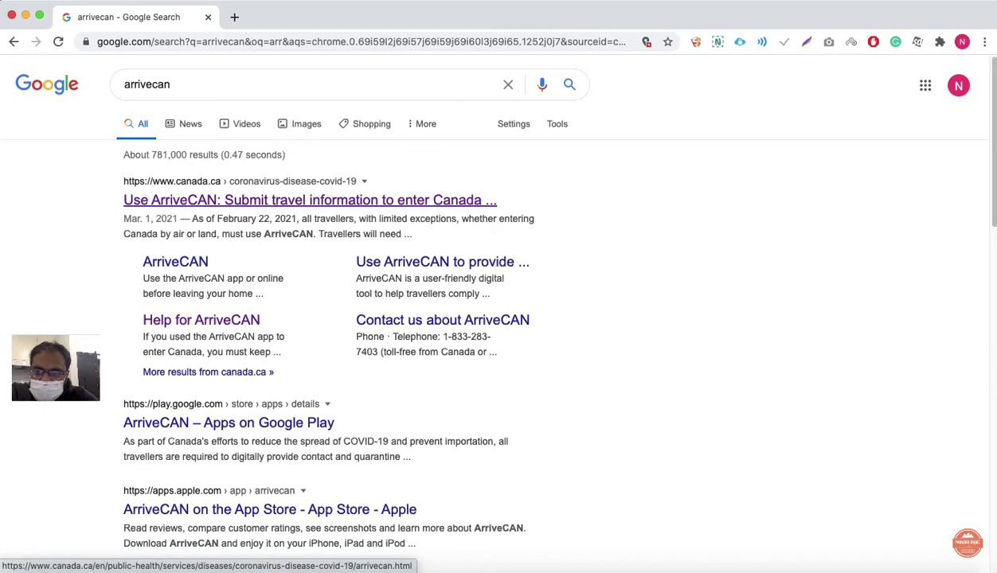
Step: Open the canada.ca ArriveCAN page and go through the privacy statement to the login page
left_click(310, 200)
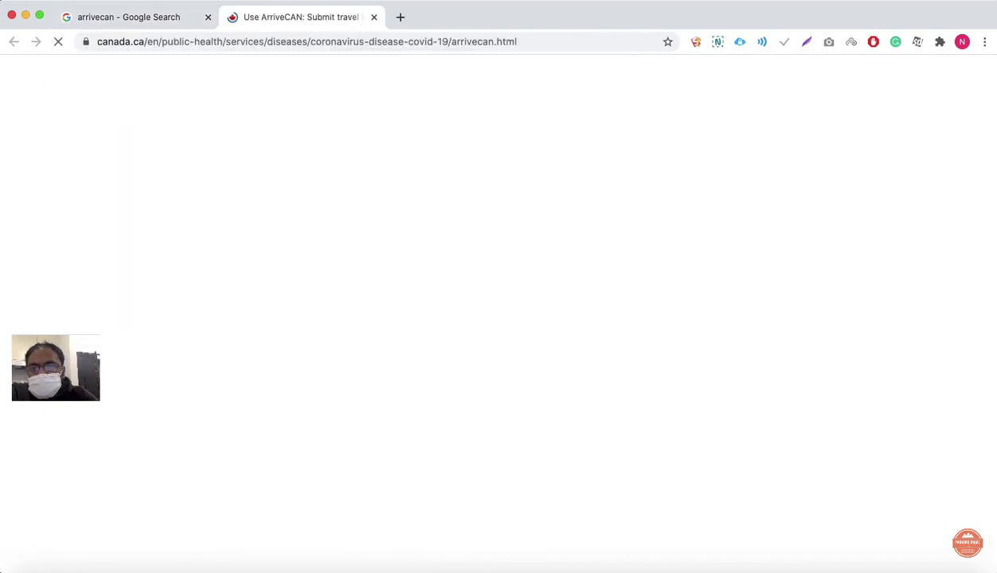
scroll(499, 319, "down", 3)
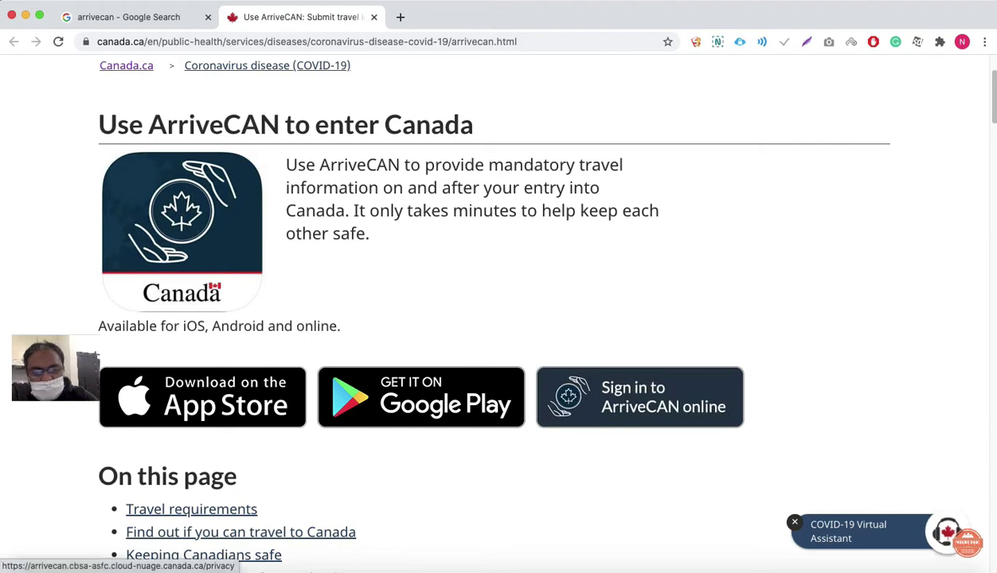
left_click(629, 398)
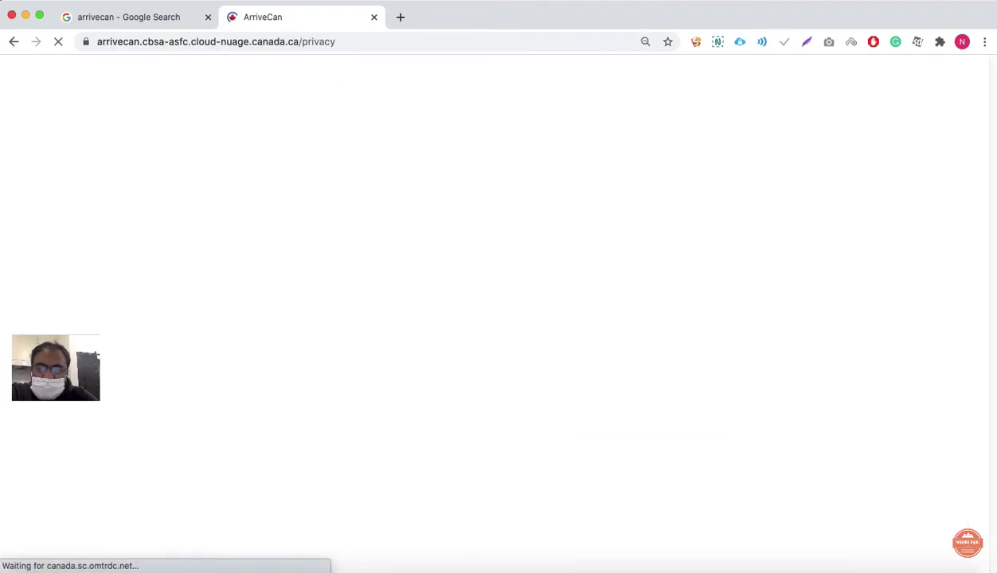
scroll(499, 306, "down", 1)
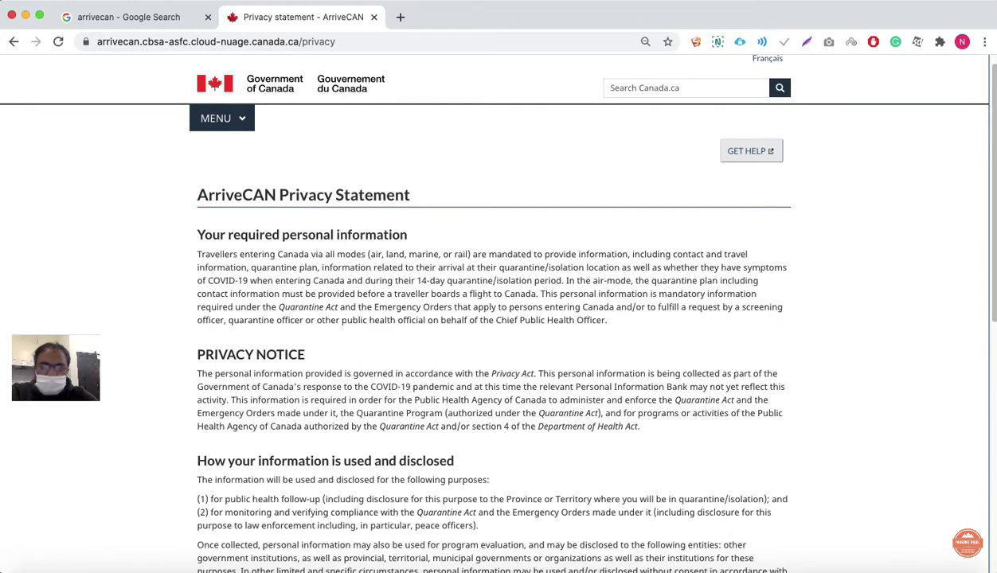
scroll(498, 318, "up", 1)
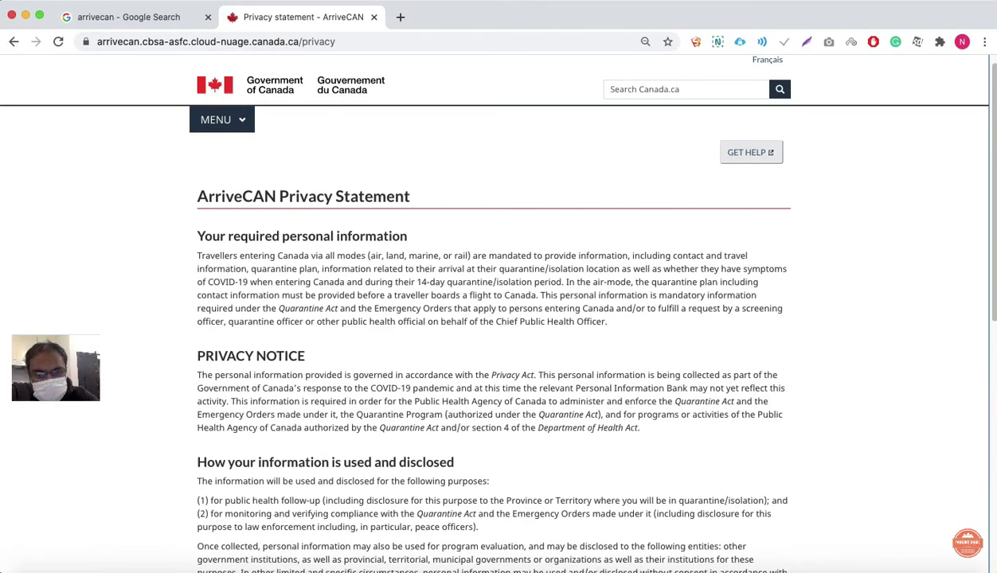
scroll(498, 307, "down", 10)
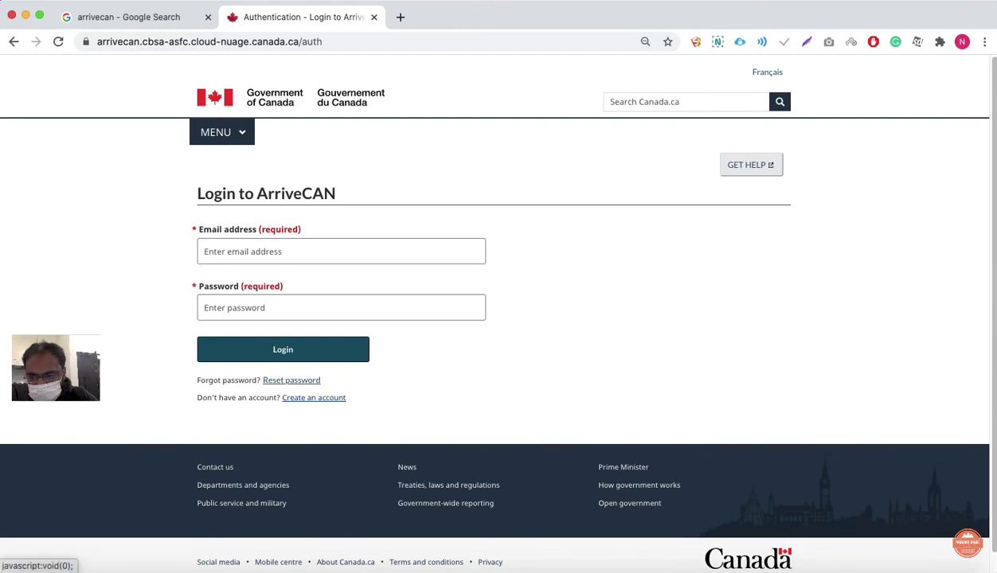
Step: Bring the presentation back and pause it at the ArriveCAN login page
left_click(848, 563)
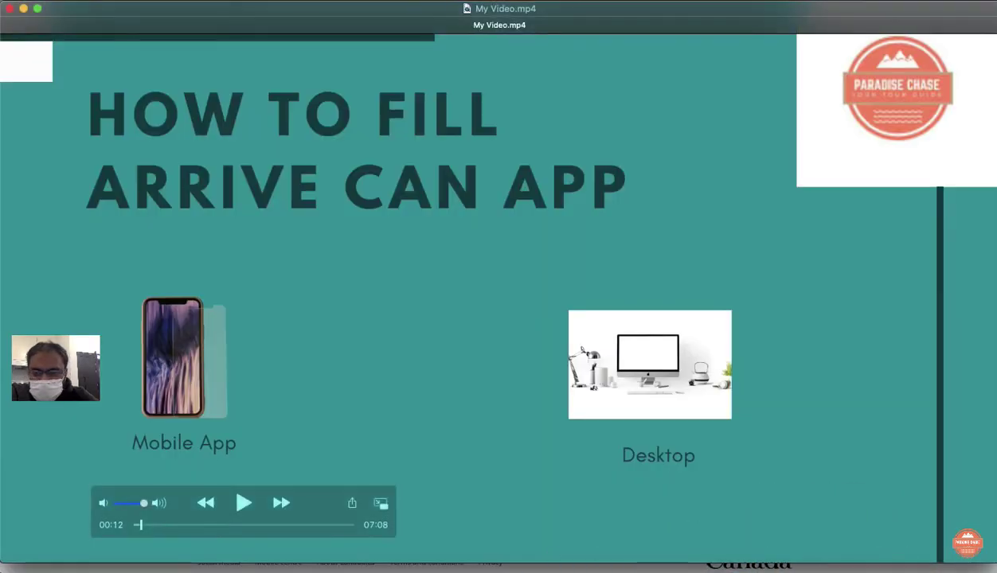
key("space")
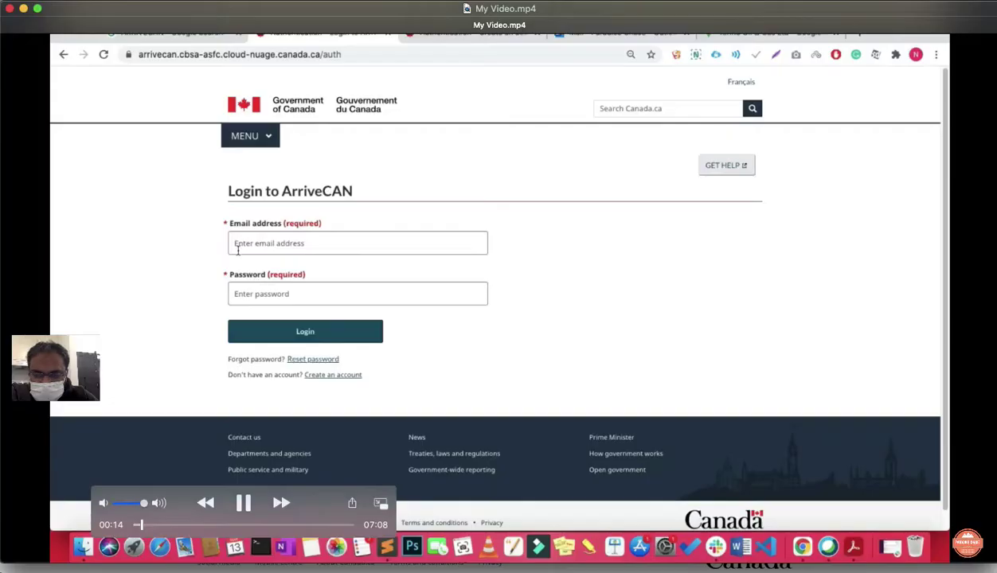
key("space")
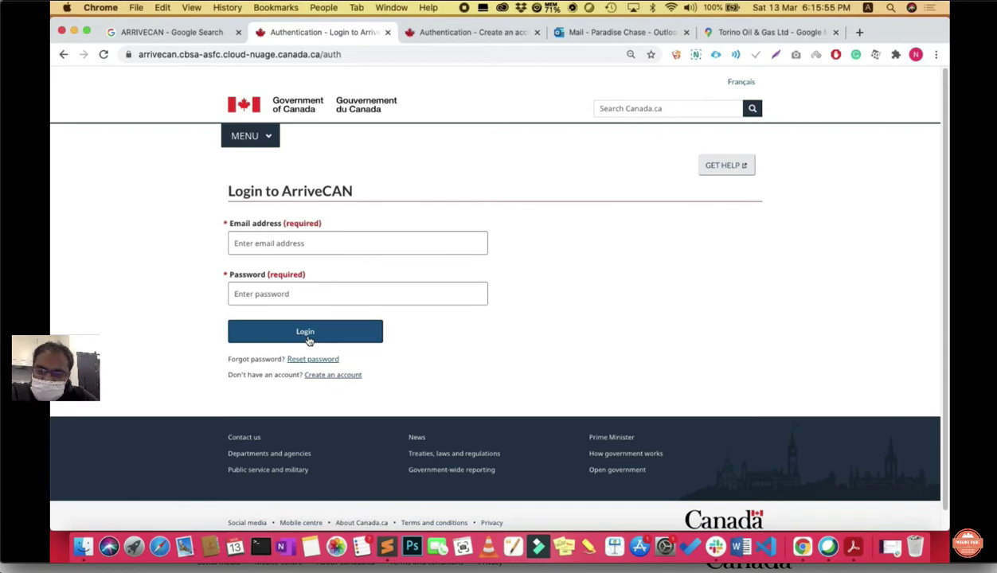
Step: Create a new ArriveCAN account with an e-mail address and a matching password
left_click(332, 375)
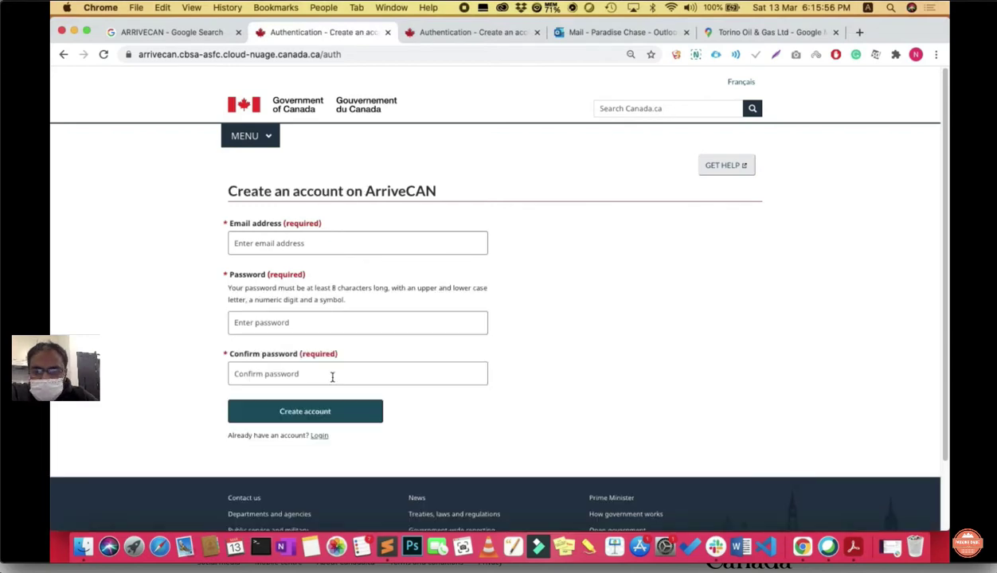
left_click(290, 243)
left_click(266, 320)
type("•••••••••")
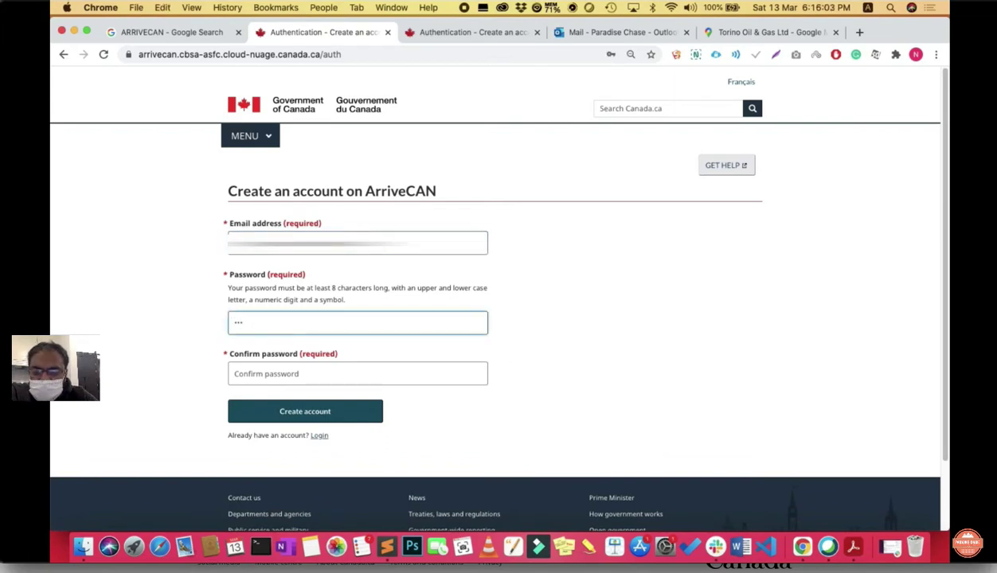
type("••••")
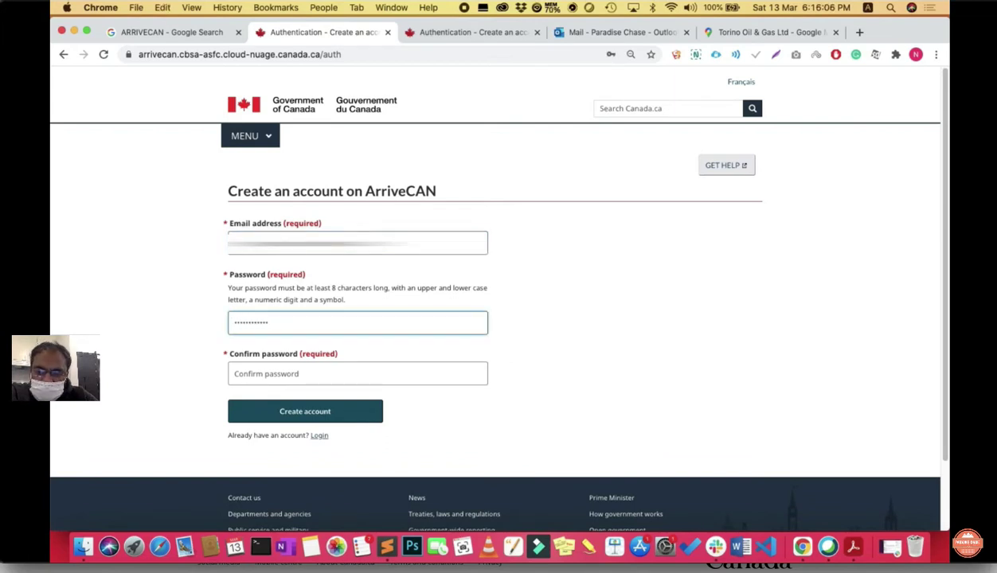
left_click(269, 380)
type("•••••••••••••")
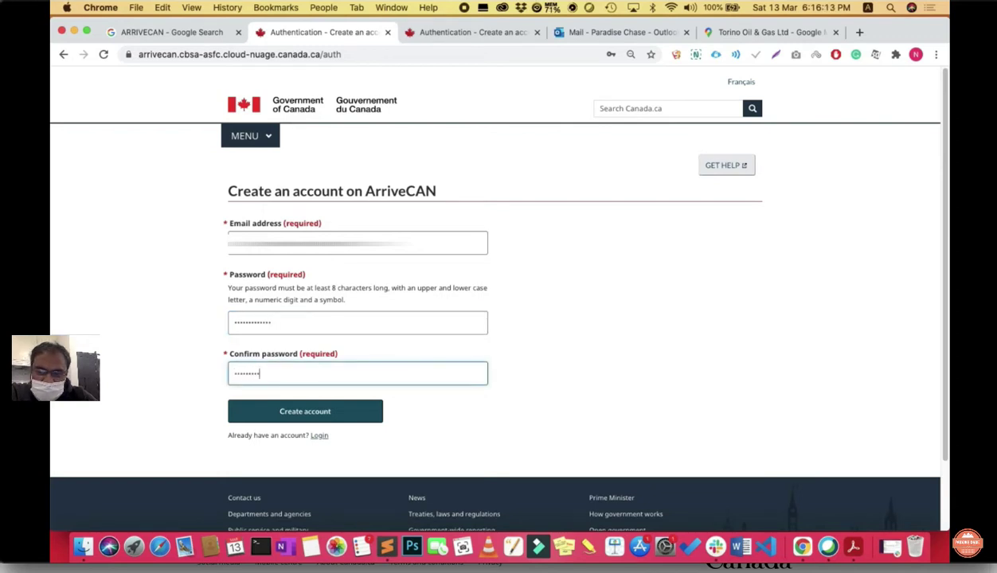
left_click(329, 412)
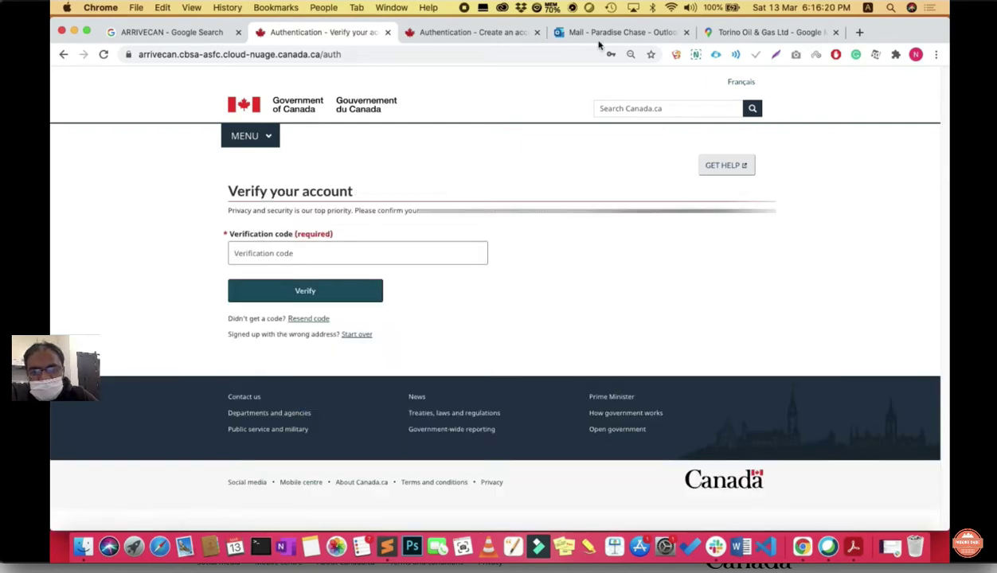
Step: Copy the verification code from the ArriveCAN e-mail in the mail inbox
left_click(589, 33)
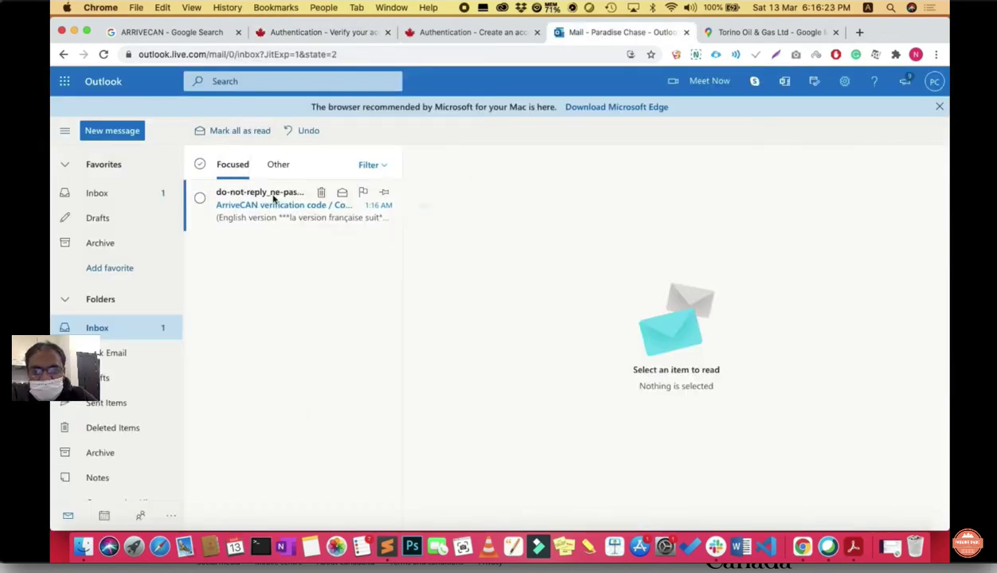
left_click(253, 208)
scroll(547, 342, "down", 1)
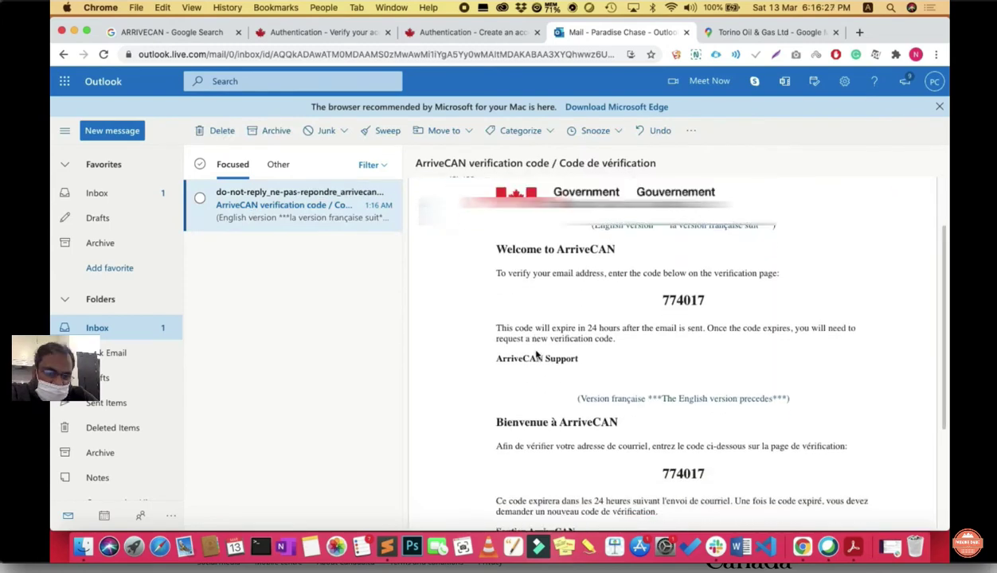
left_click_drag(697, 300, 662, 303)
right_click(664, 301)
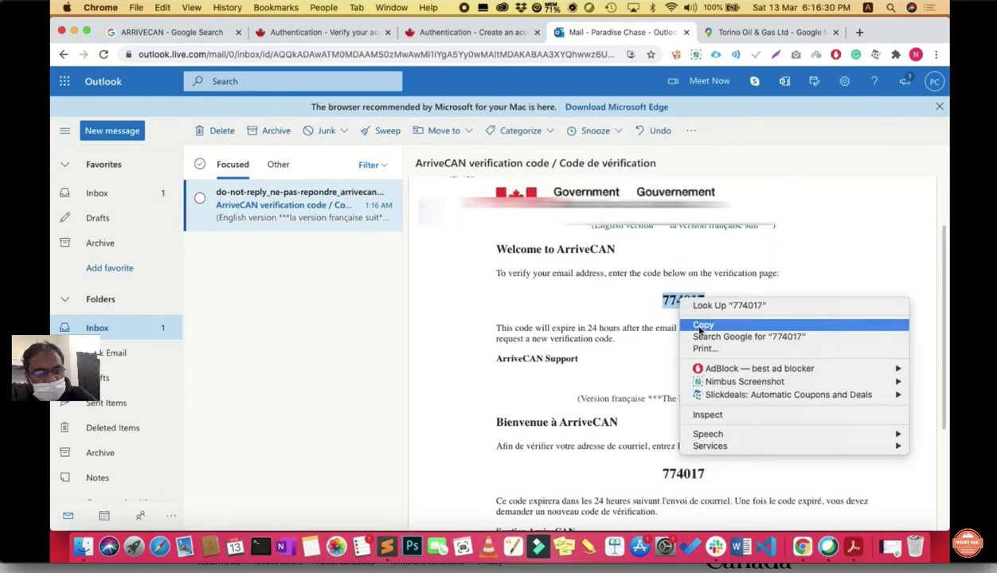
left_click(693, 323)
Step: Paste the copied code to verify the account and dismiss the save-password offer
left_click(306, 33)
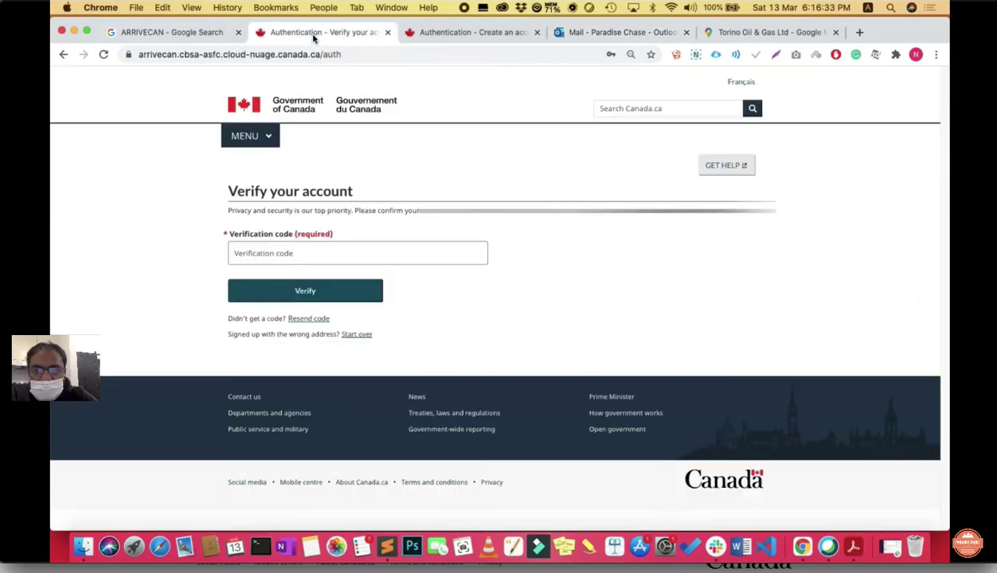
left_click(284, 253)
key("super+v")
left_click(299, 288)
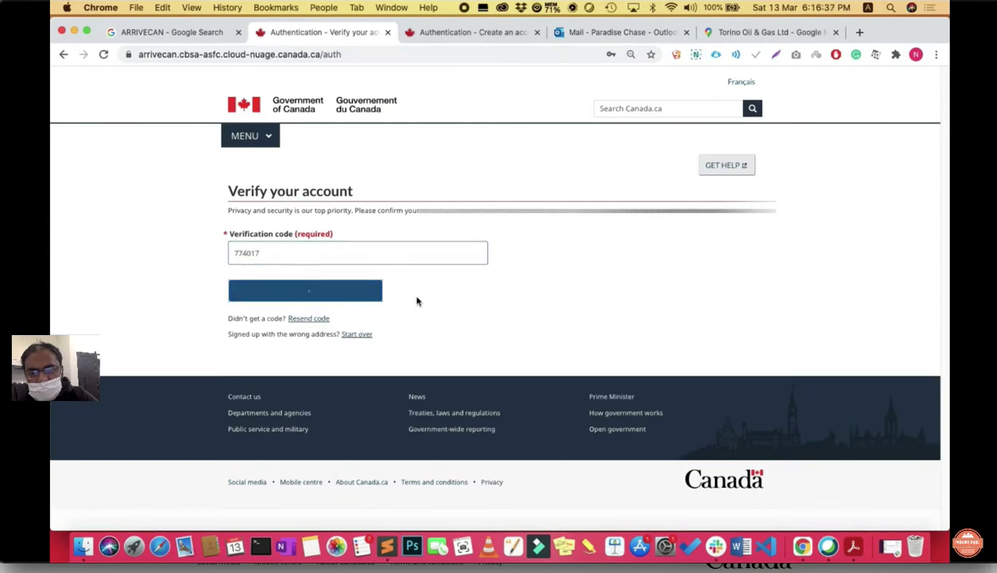
left_click(651, 72)
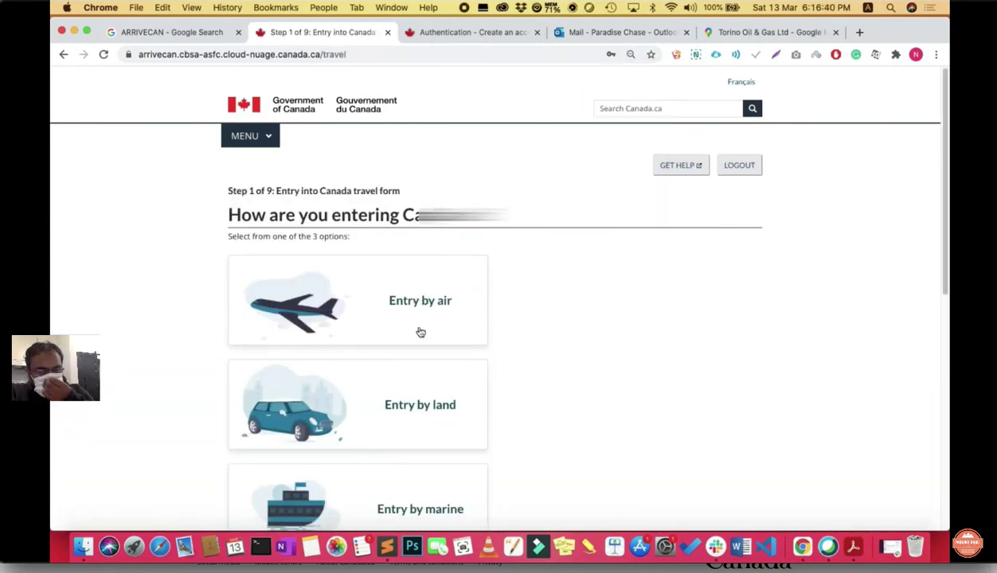
Step: Choose Entry by air on the How are you entering Canada page
left_click_drag(226, 193, 403, 193)
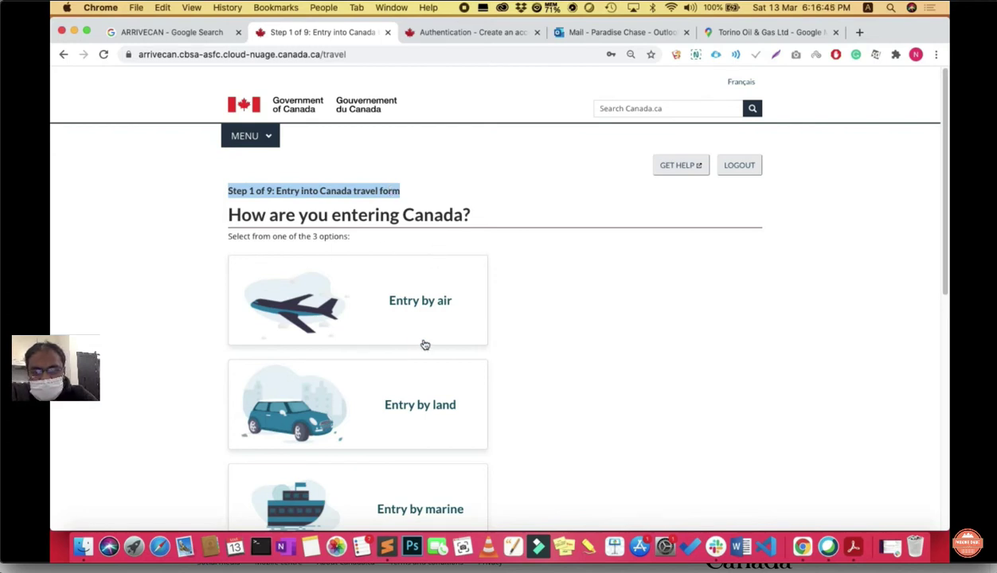
scroll(414, 342, "down", 3)
scroll(565, 351, "down", 8)
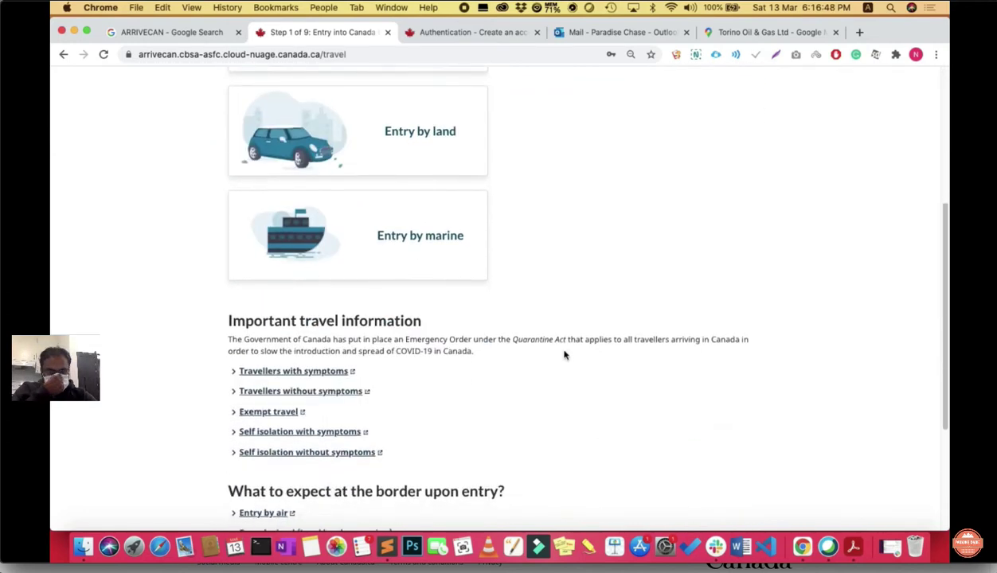
scroll(563, 354, "up", 10)
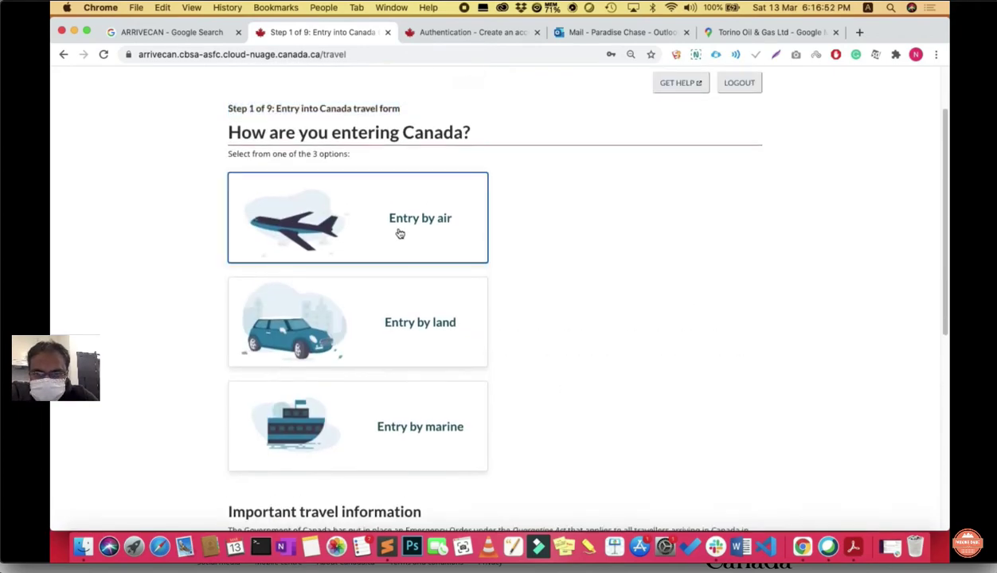
left_click(392, 229)
scroll(383, 385, "down", 2)
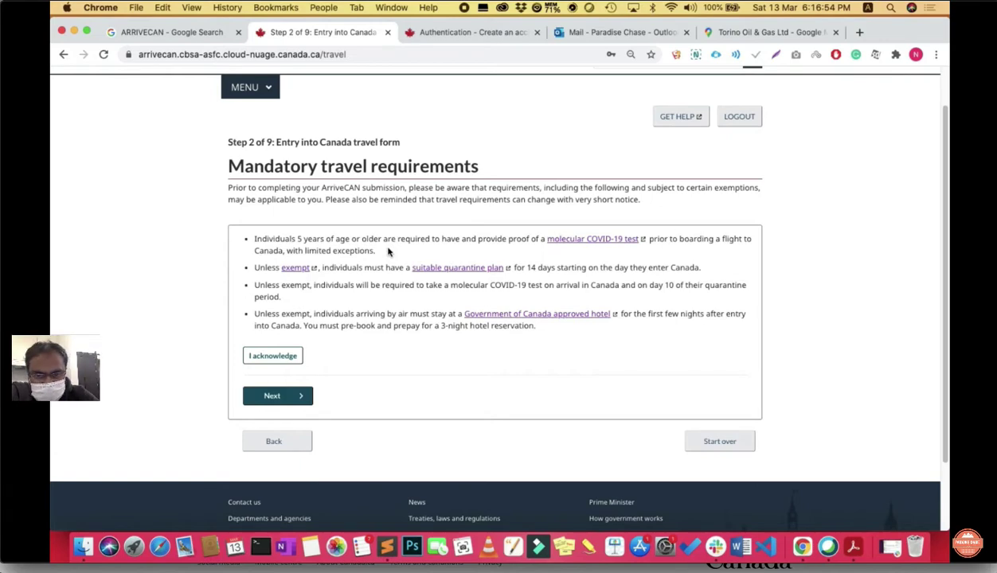
Step: Acknowledge the mandatory travel requirements and answer No to a prior positive COVID-19 test
left_click(269, 356)
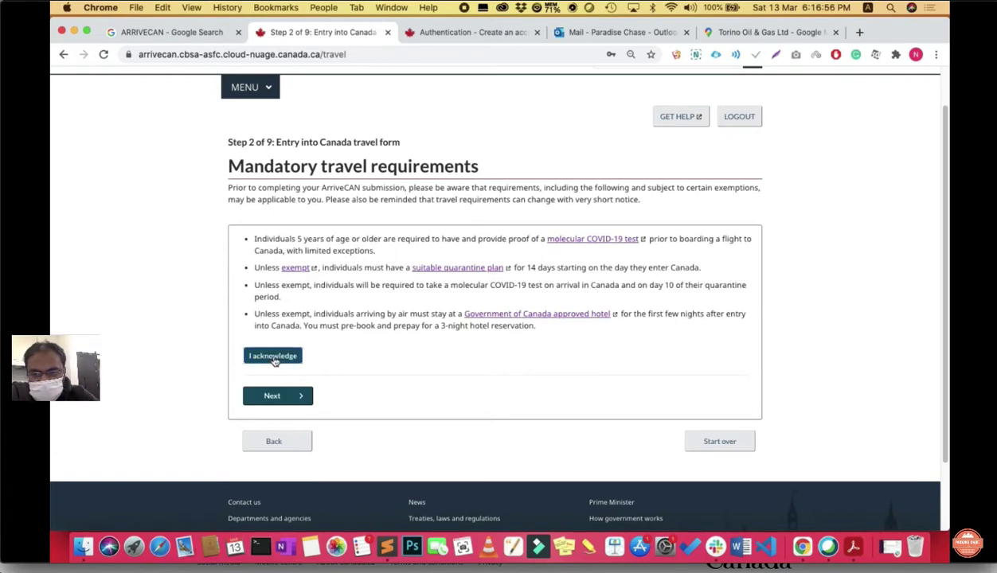
scroll(369, 370, "down", 1)
left_click(283, 352)
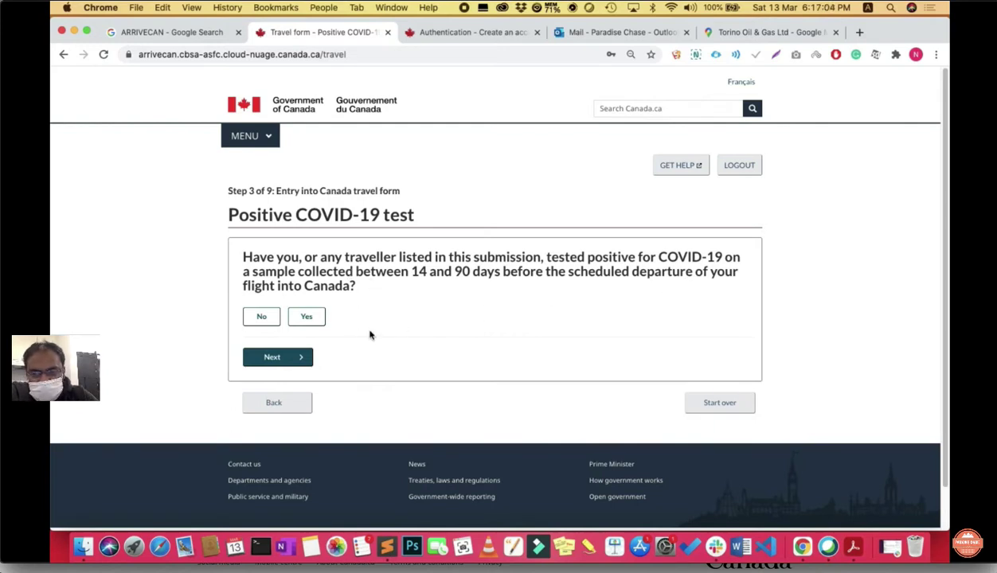
left_click(263, 318)
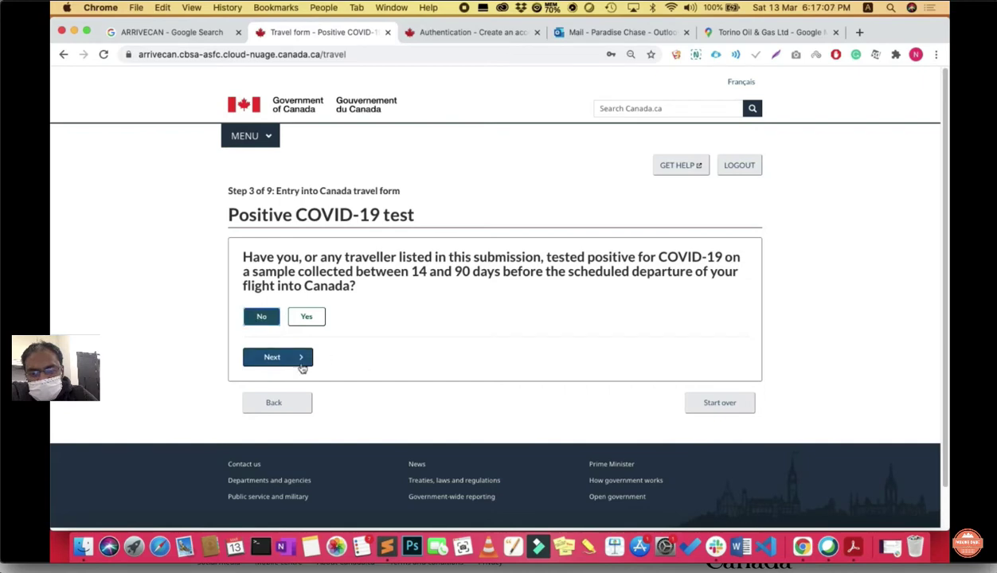
left_click(285, 357)
Step: Acknowledge the molecular COVID-19 test requirement and continue to Exempt travel
scroll(376, 440, "down", 1)
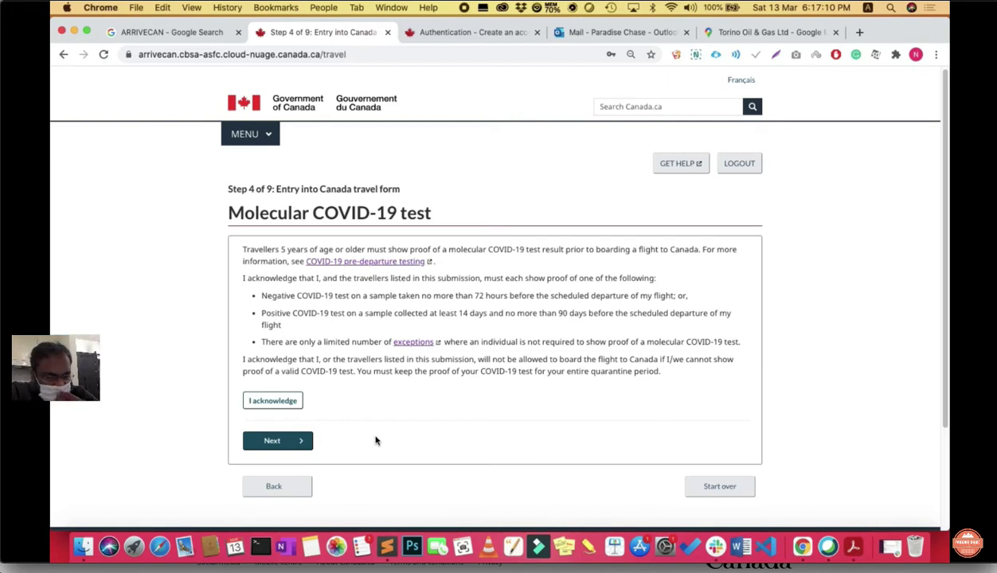
scroll(376, 440, "down", 2)
left_click(270, 341)
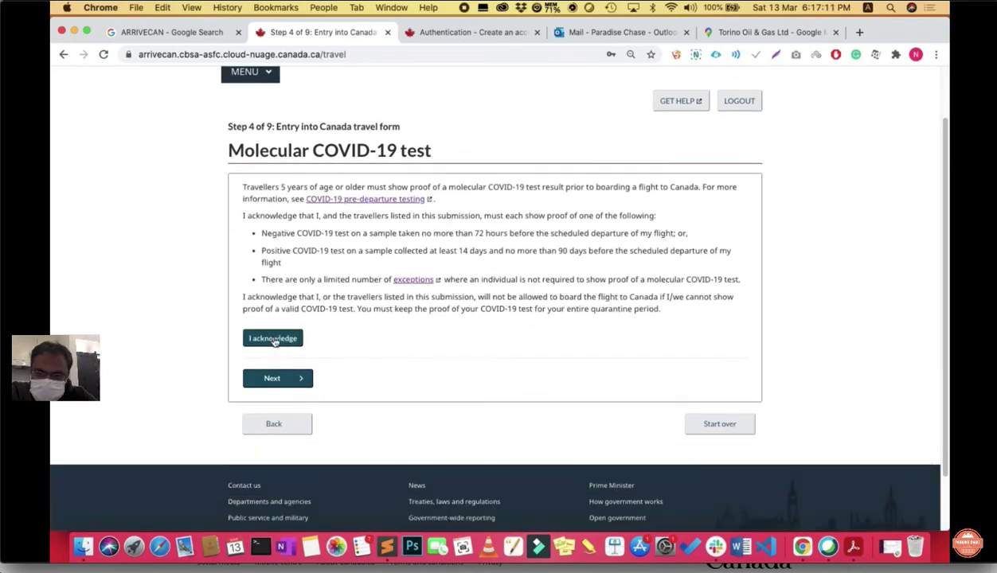
left_click(297, 376)
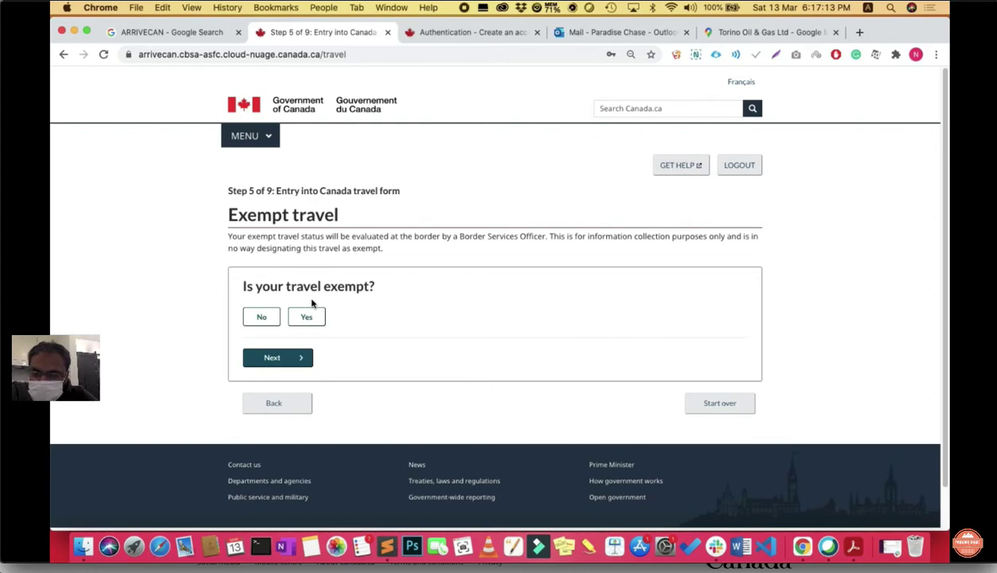
Step: Mark the travel not exempt, pick Foreign worker as the purpose, and continue
left_click(262, 317)
scroll(425, 379, "down", 2)
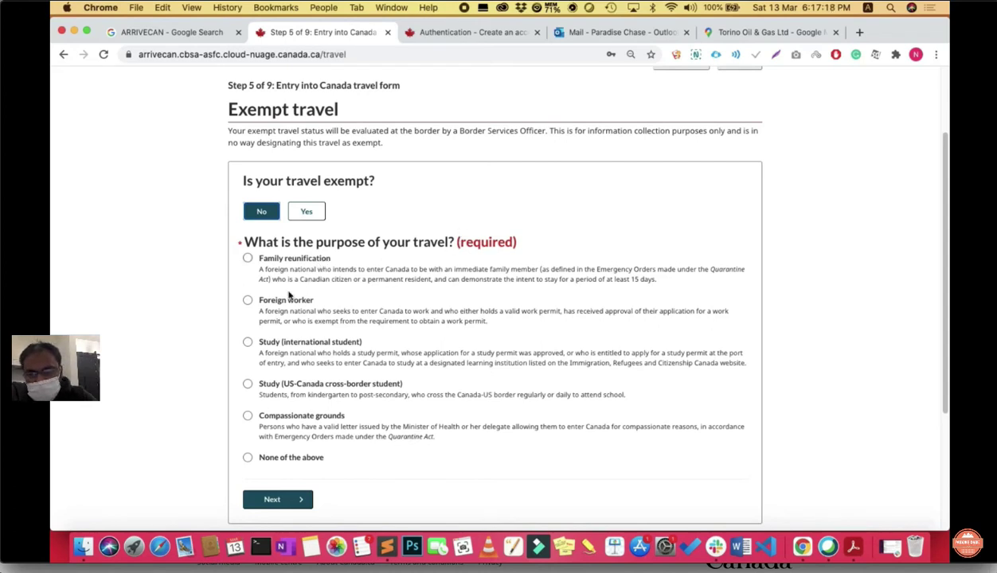
scroll(335, 357, "down", 2)
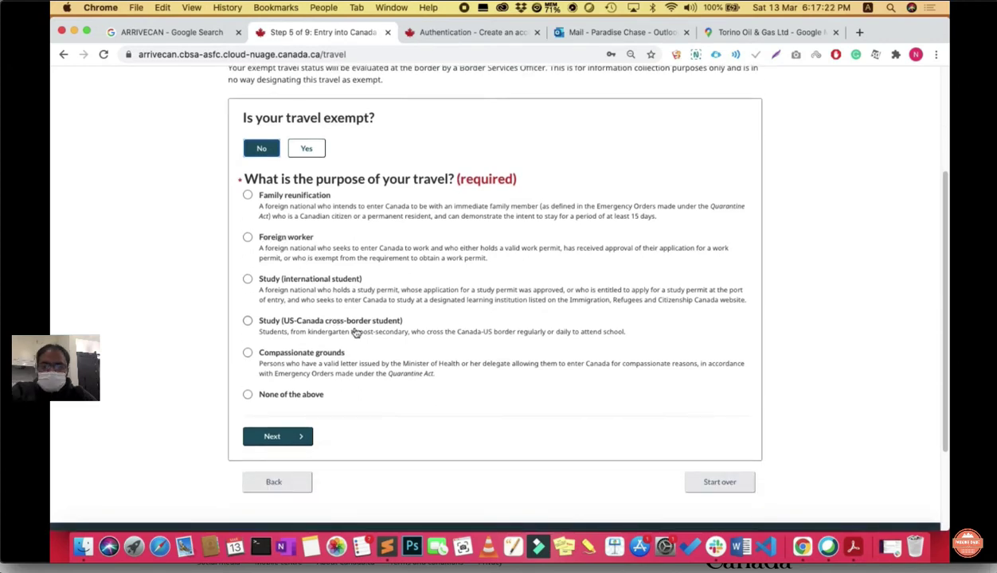
scroll(295, 334, "up", 2)
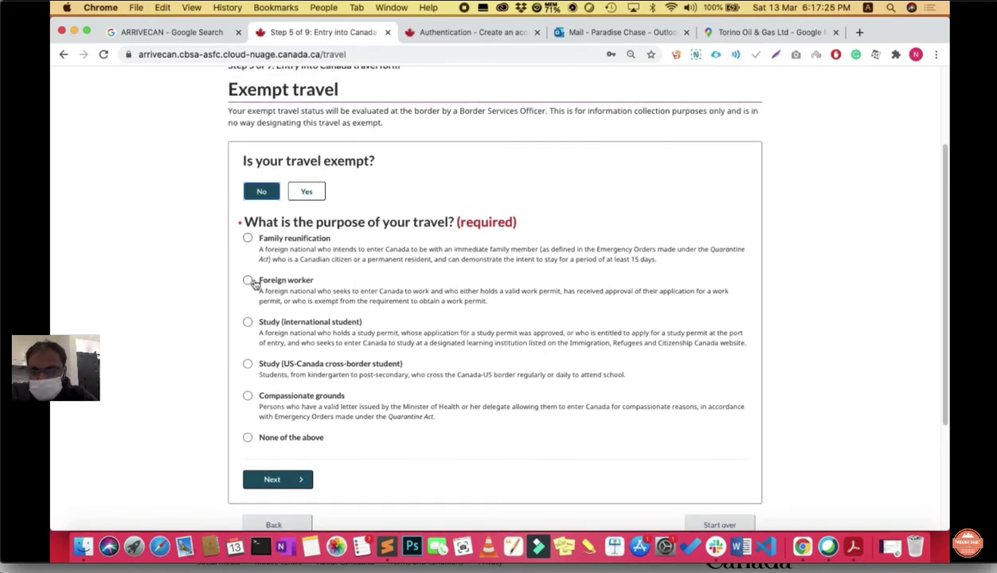
left_click(249, 281)
scroll(262, 302, "down", 2)
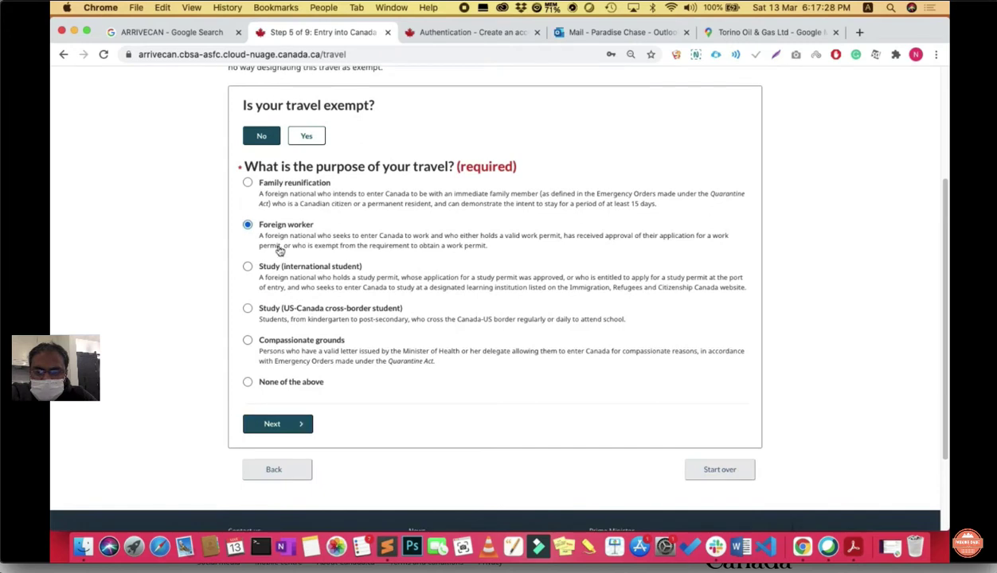
left_click(274, 424)
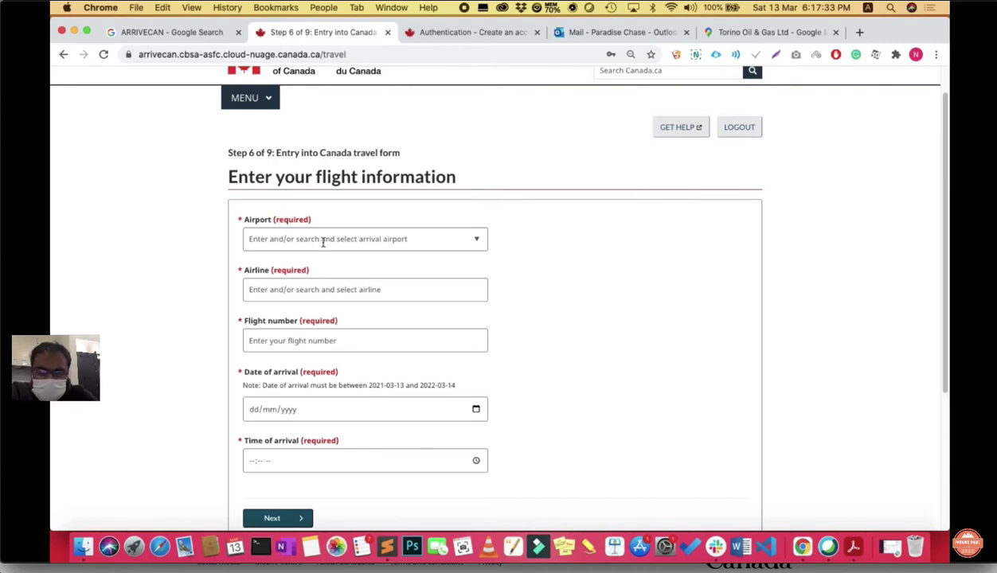
Step: Enter Vancouver International Airport (YVR), Air Canada (AC) and flight number AC240
left_click(299, 241)
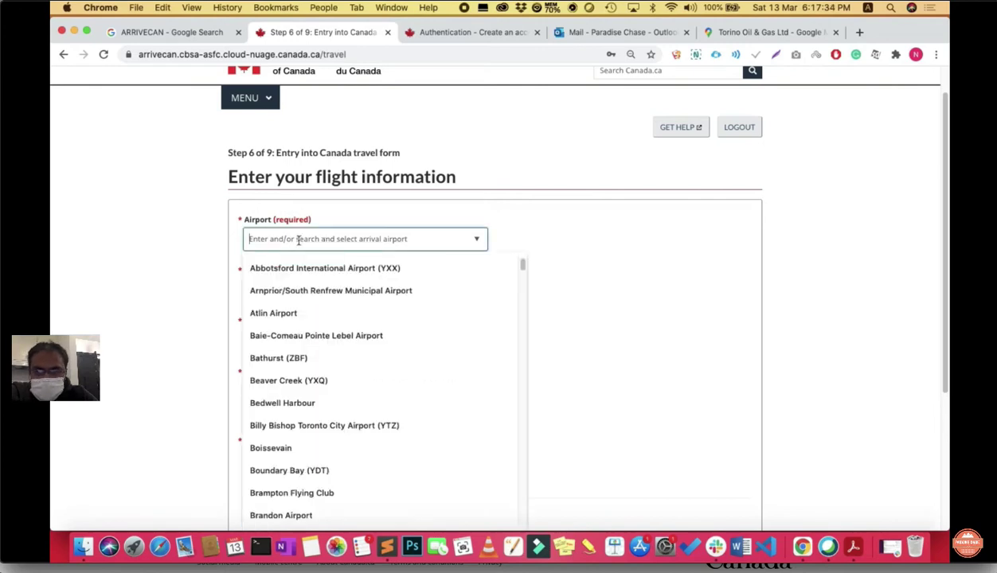
type("vanc")
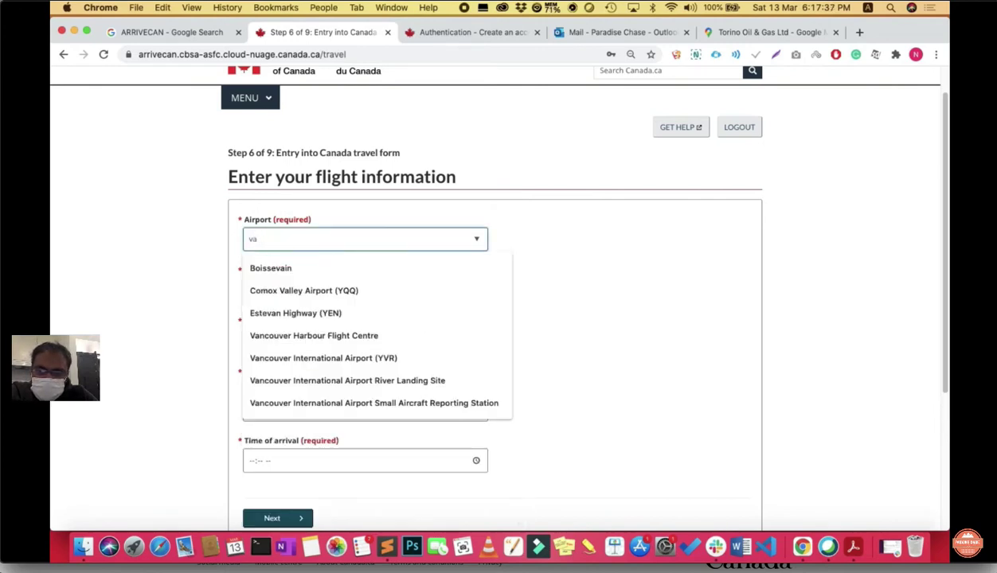
left_click(322, 292)
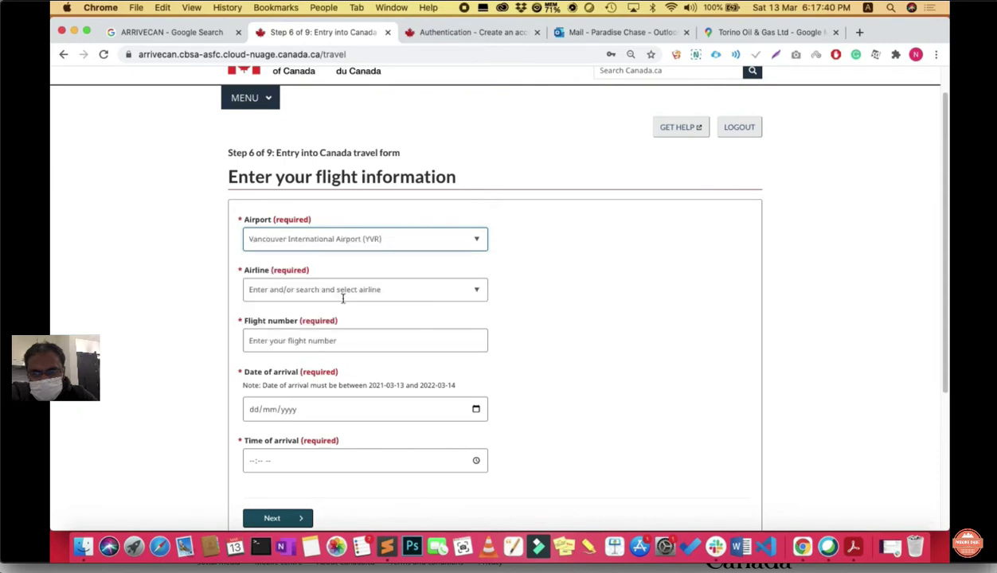
left_click(374, 290)
type("ar")
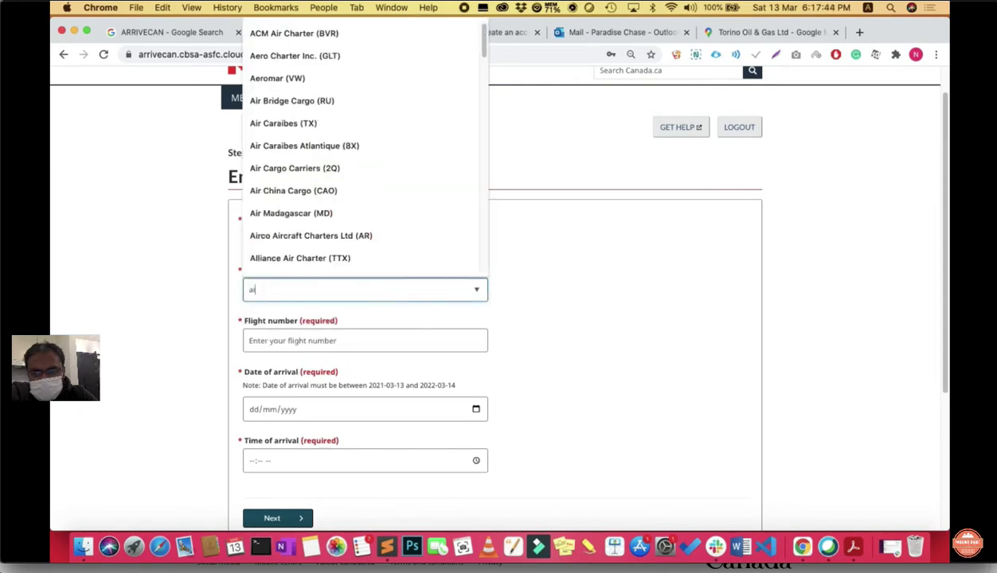
type("r can")
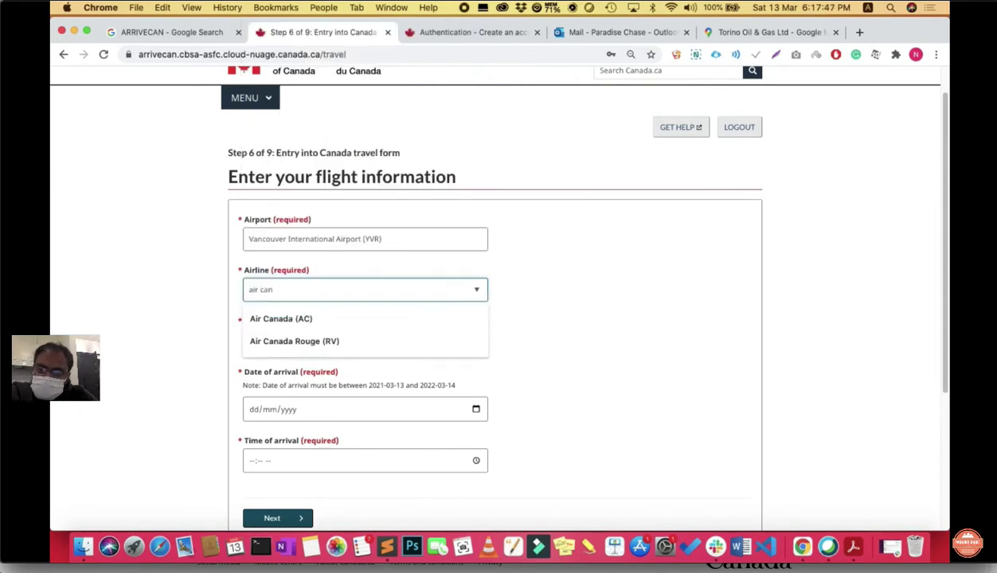
left_click(317, 319)
scroll(494, 330, "down", 2)
left_click(331, 274)
type("AC240")
left_click(561, 309)
scroll(557, 335, "down", 2)
Step: Set the arrival date to 16/03/2021 using the calendar picker
left_click(338, 271)
left_click(474, 264)
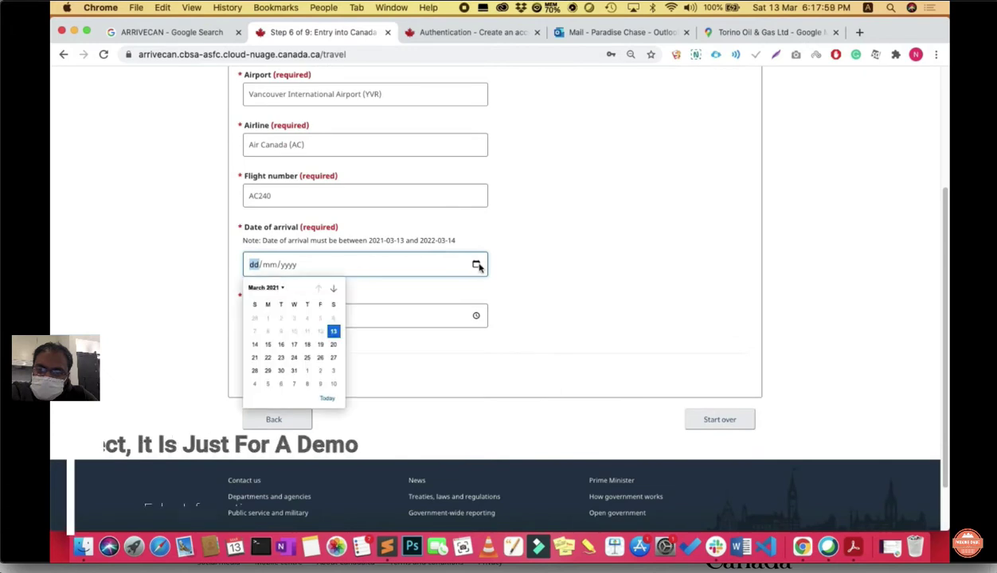
left_click(274, 288)
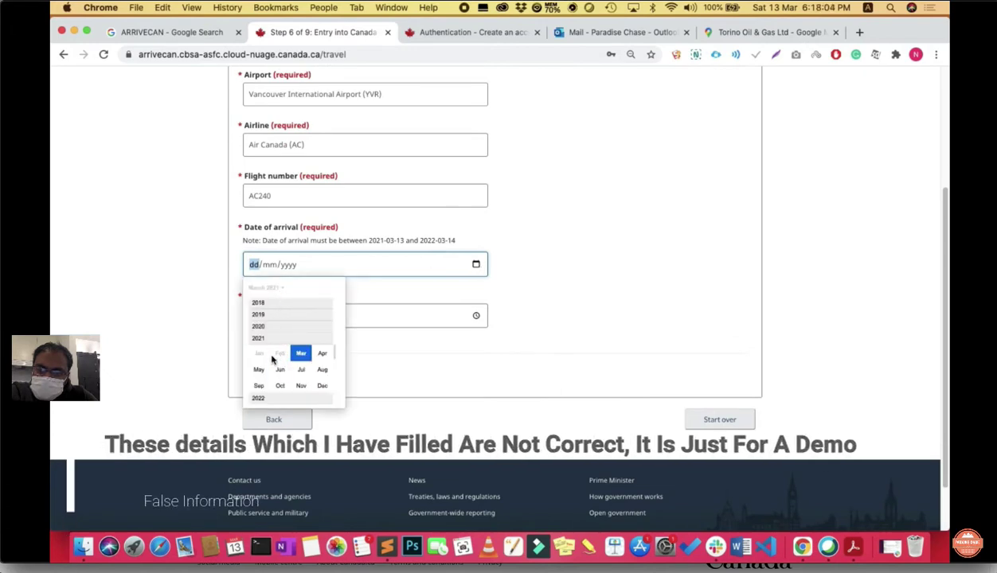
left_click(302, 354)
left_click(431, 386)
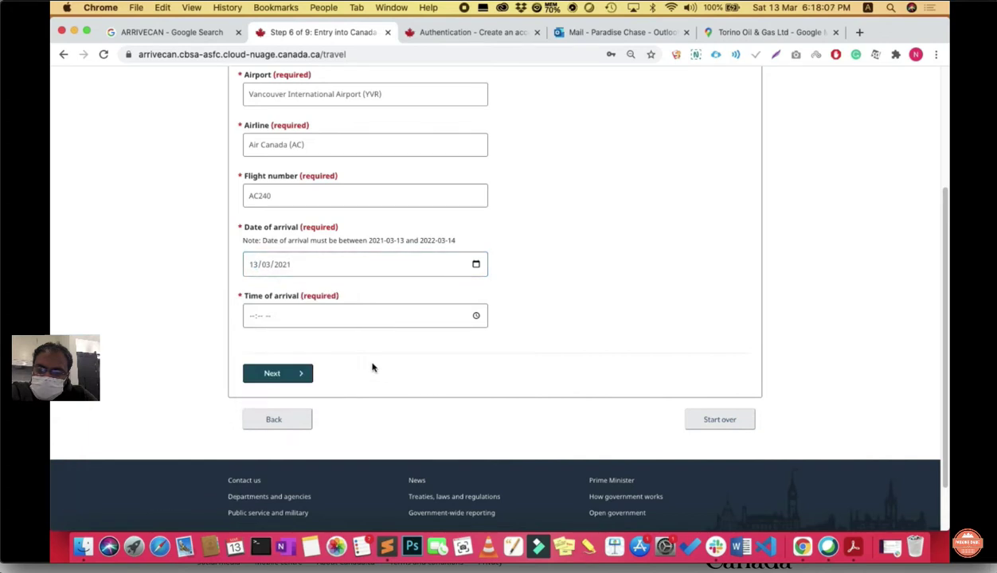
left_click(318, 265)
left_click(265, 265)
type("02")
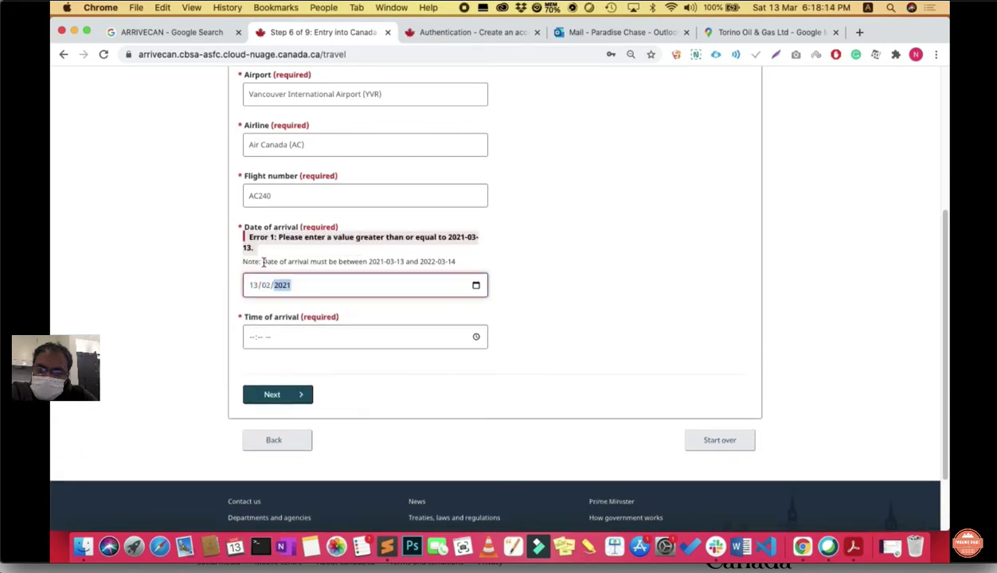
left_click(475, 285)
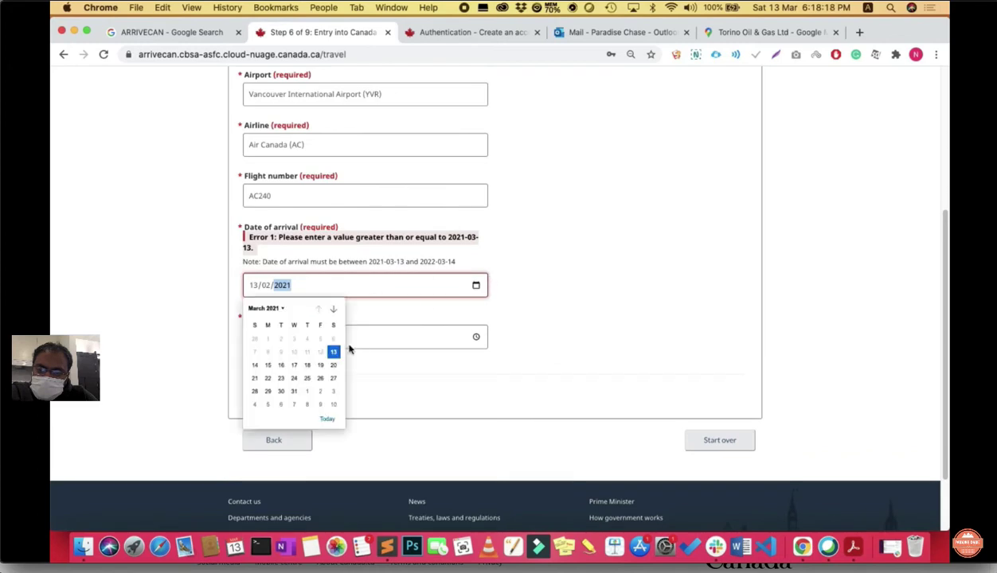
left_click(279, 366)
Step: Set the arrival time in the clock picker, choosing hour 08 AM and adjusting it
left_click(390, 318)
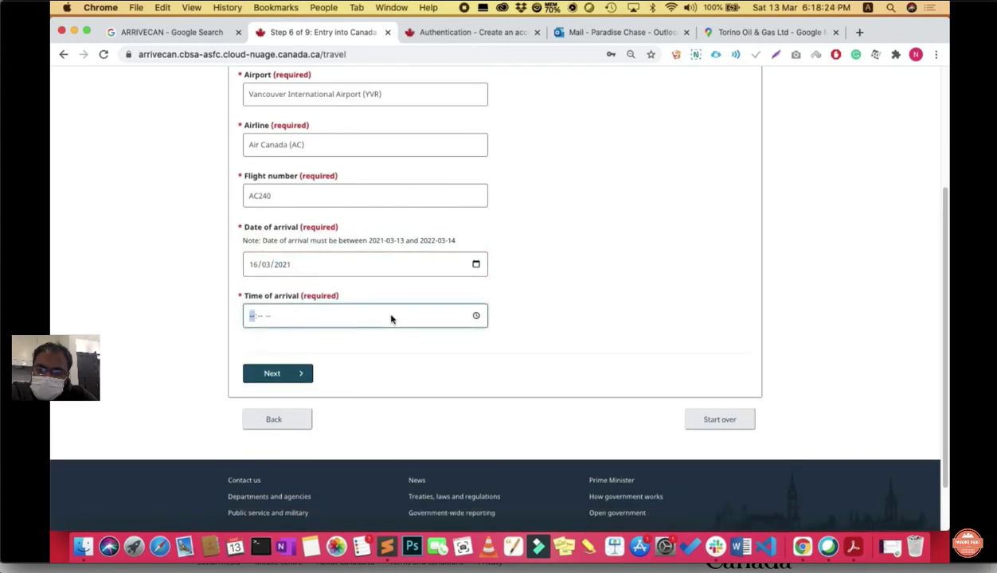
left_click(476, 315)
left_click(257, 371)
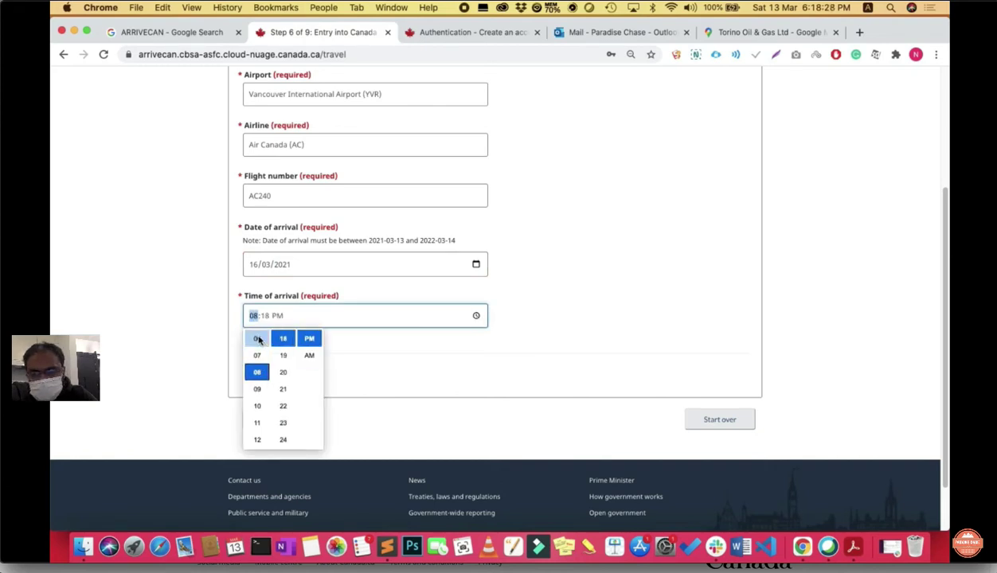
left_click(309, 355)
key("Up")
key("Up")
Step: Confirm the 06:18 AM arrival time and continue to the Add traveller step
key("Return")
left_click(288, 370)
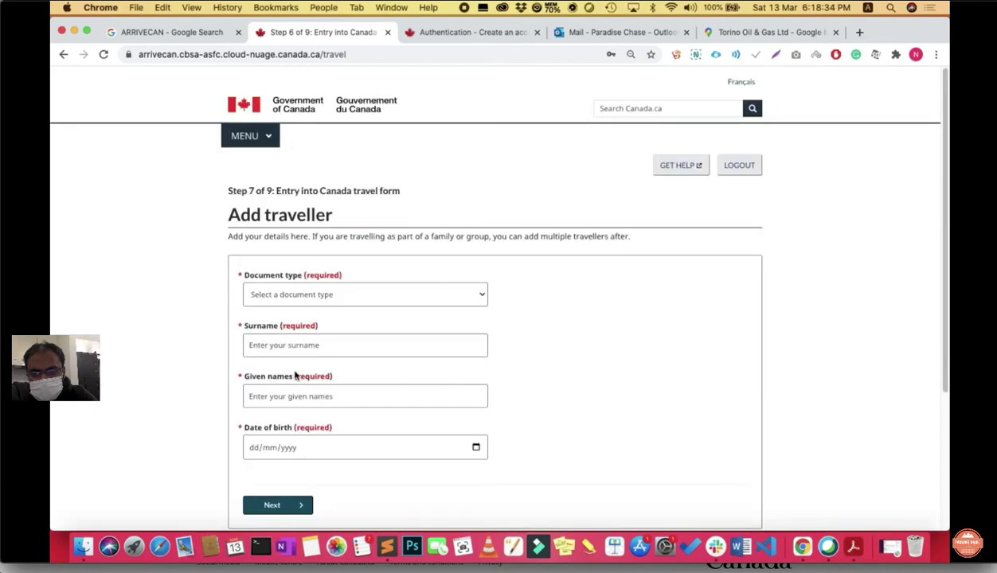
scroll(618, 349, "down", 1)
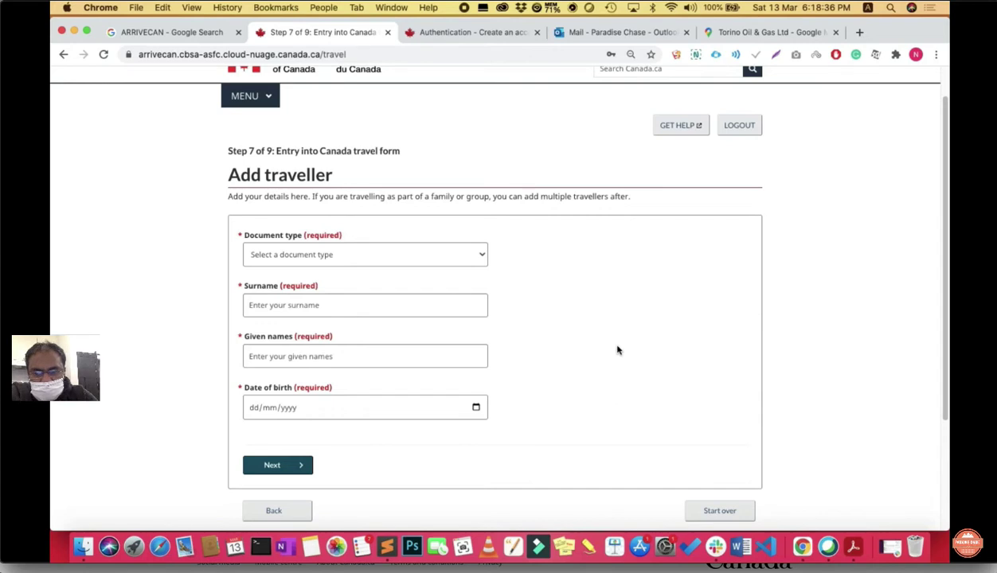
Step: Choose Passport as the traveller's document type
left_click(459, 260)
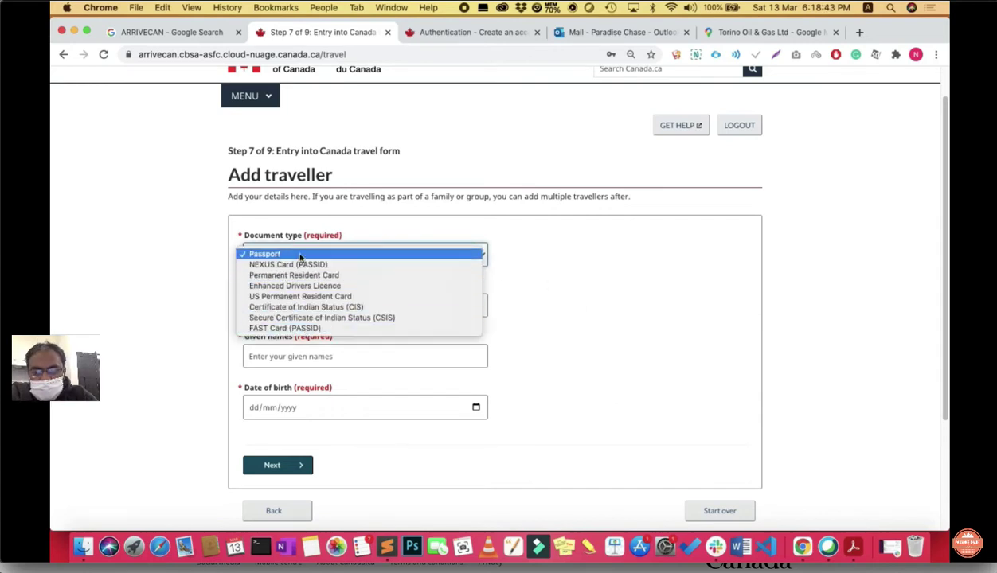
left_click(456, 261)
left_click(376, 255)
left_click(349, 254)
key("p")
scroll(550, 350, "down", 1)
Step: Enter India as the country of issue from the dropdown
left_click(338, 253)
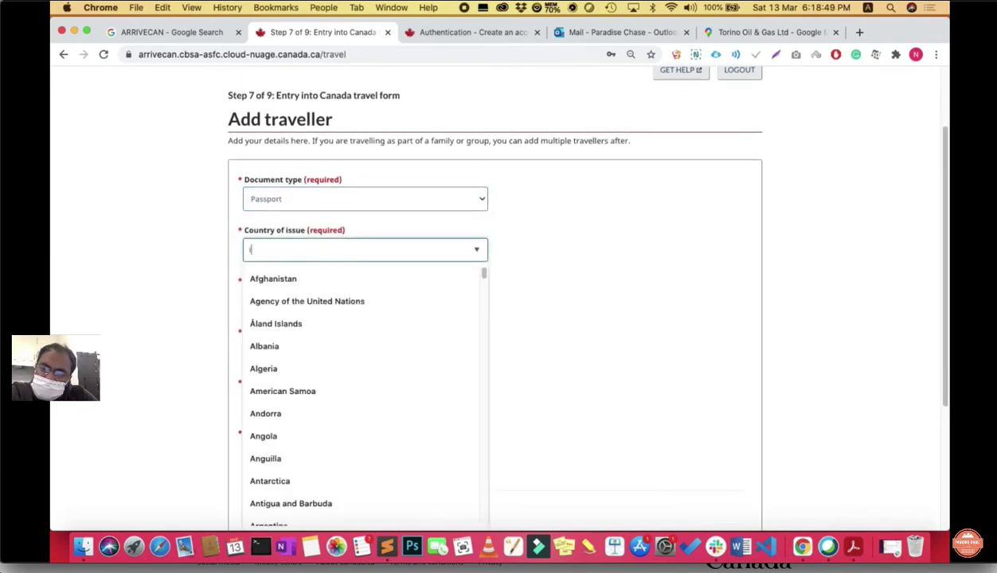
type("INDIA")
key("BackSpace")
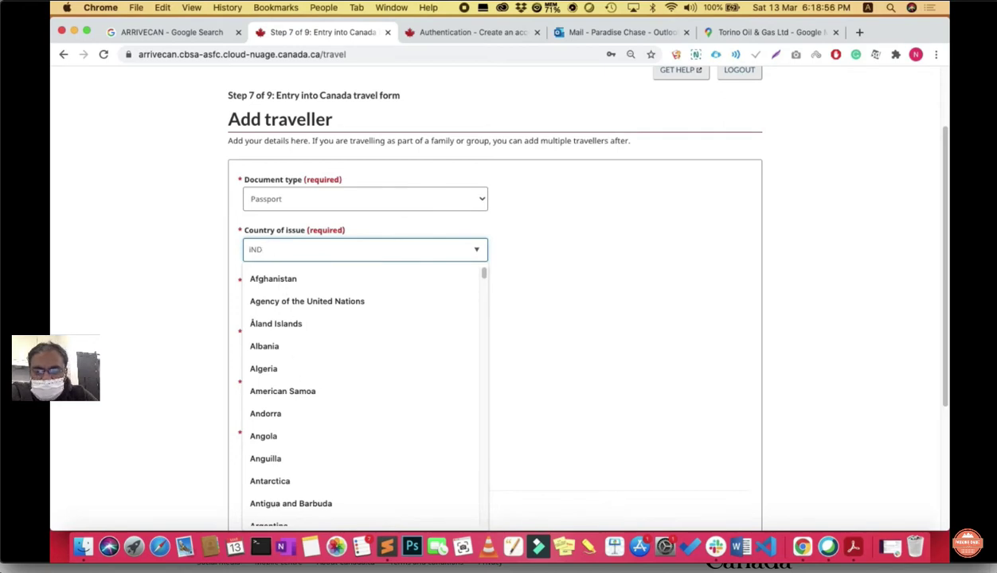
key("BackSpace")
key("BackSpace")
key("BackSpace")
type("In")
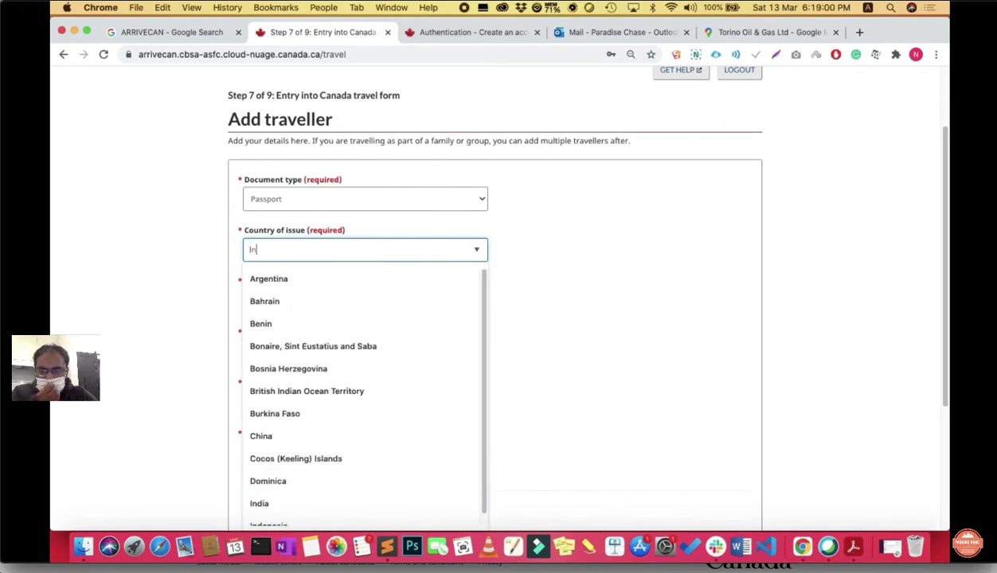
type("dia")
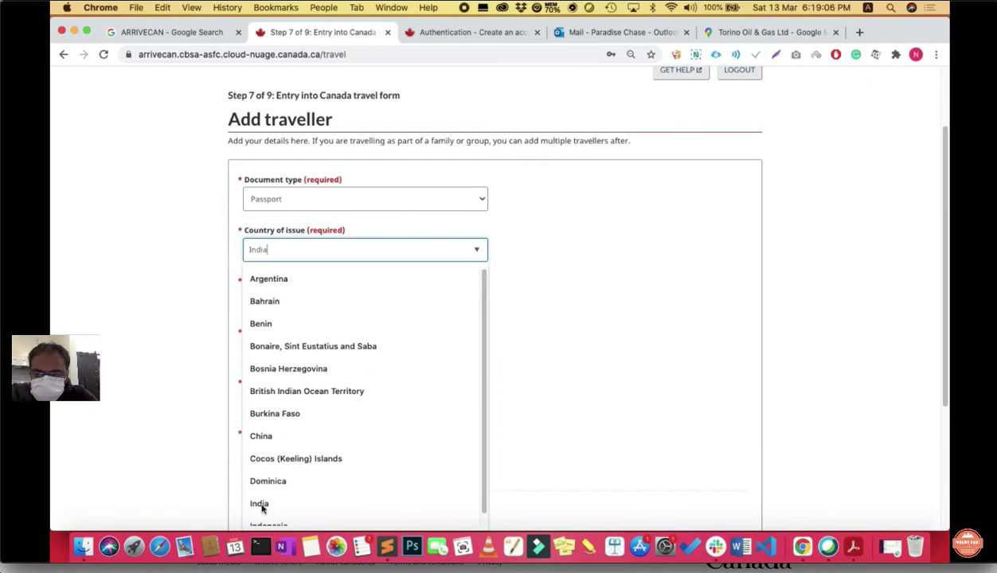
left_click(571, 364)
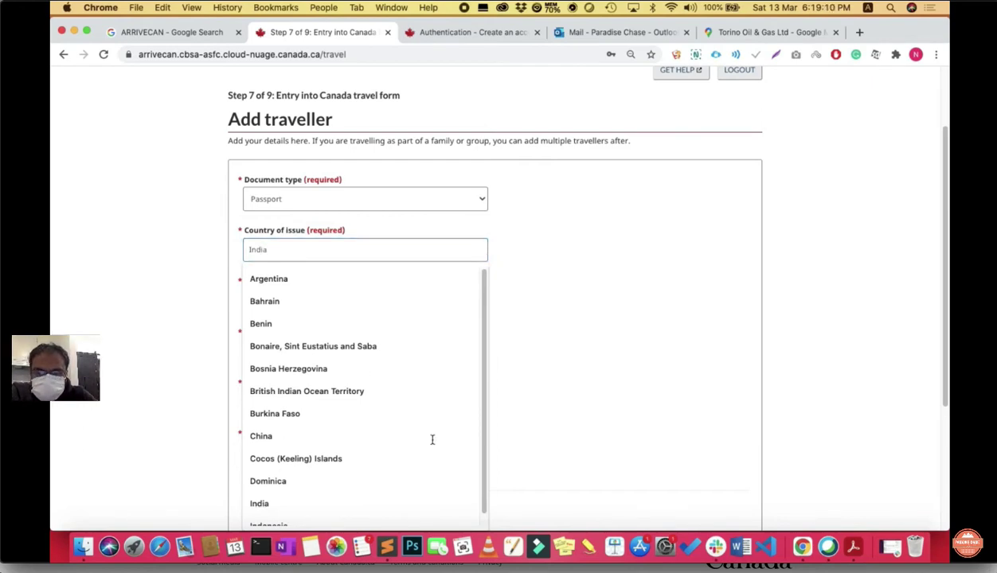
left_click(255, 502)
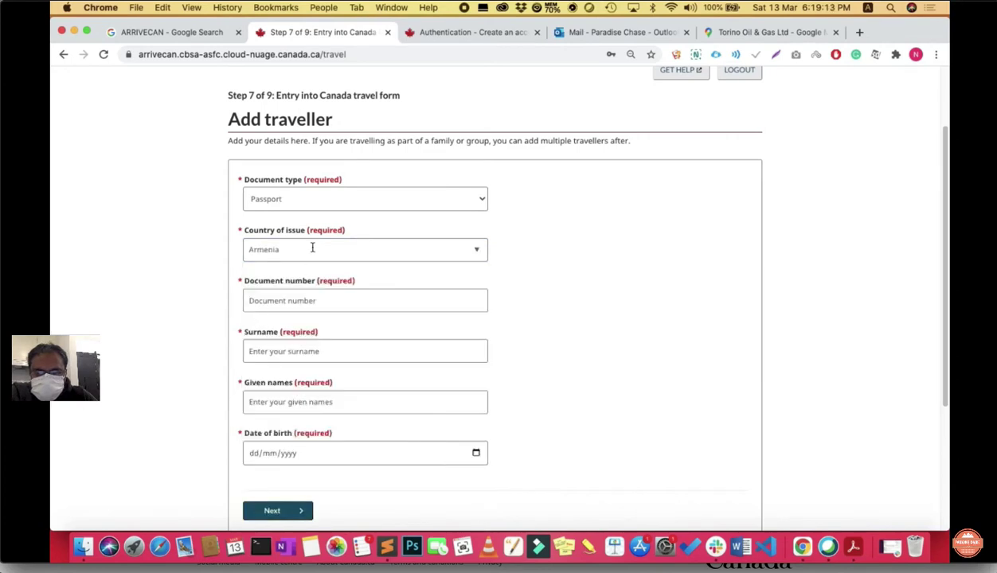
scroll(446, 258, "down", 3)
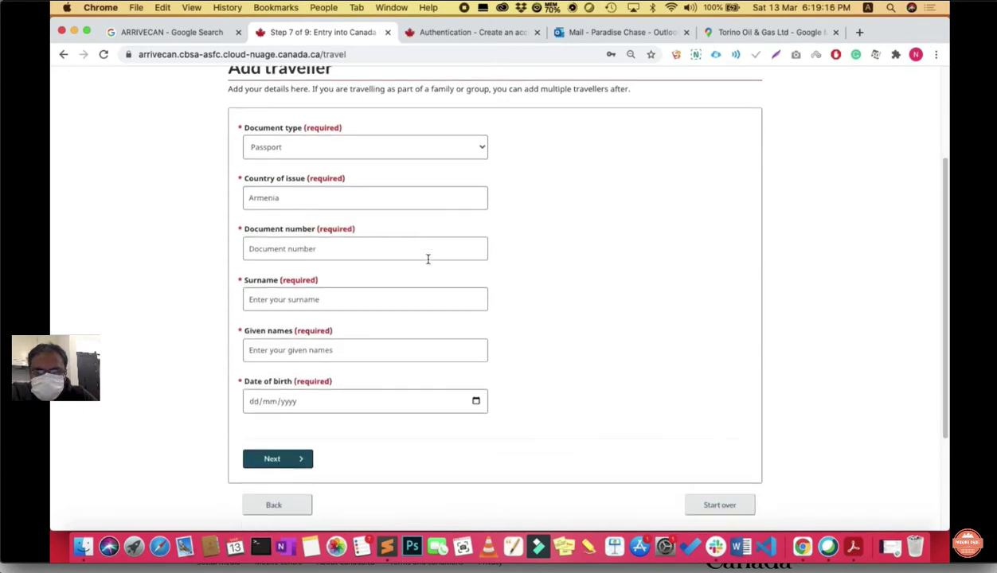
Step: Correct the accidental country entry by clearing it and typing India again
left_click(405, 193)
key("BackSpace")
key("BackSpace")
key("BackSpace")
key("BackSpace")
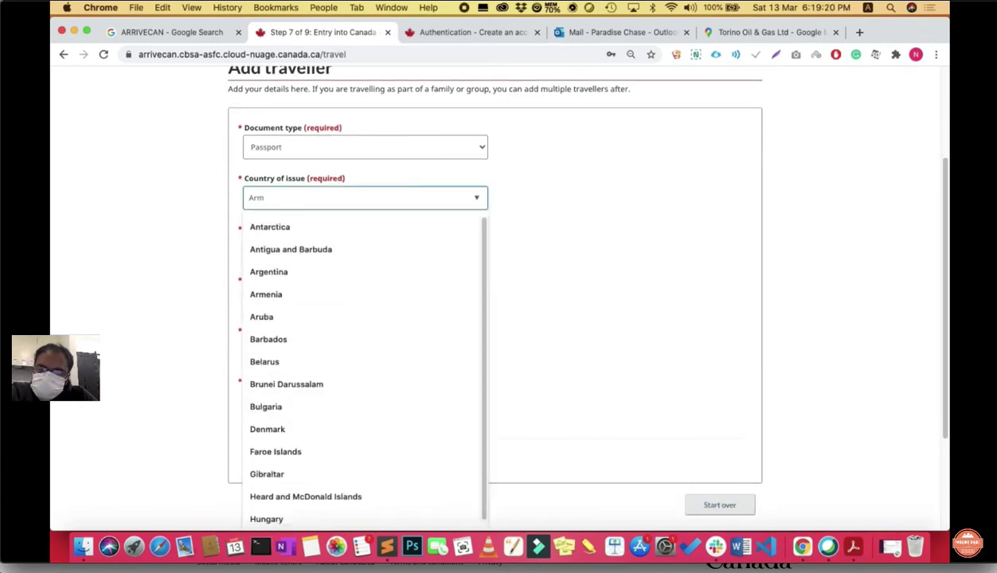
key("Return")
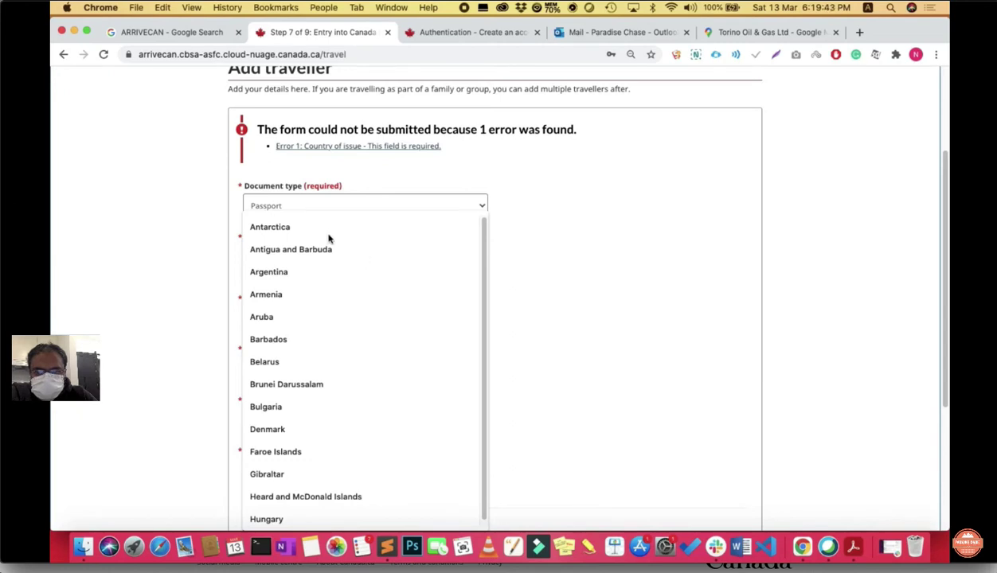
left_click(288, 208)
key("Escape")
scroll(442, 241, "down", 1)
left_click(407, 253)
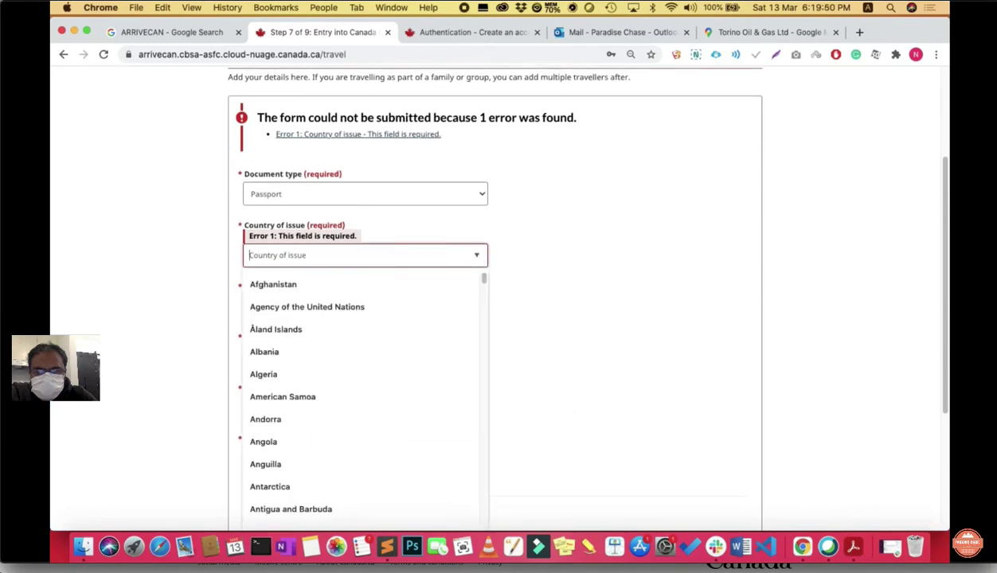
type("India")
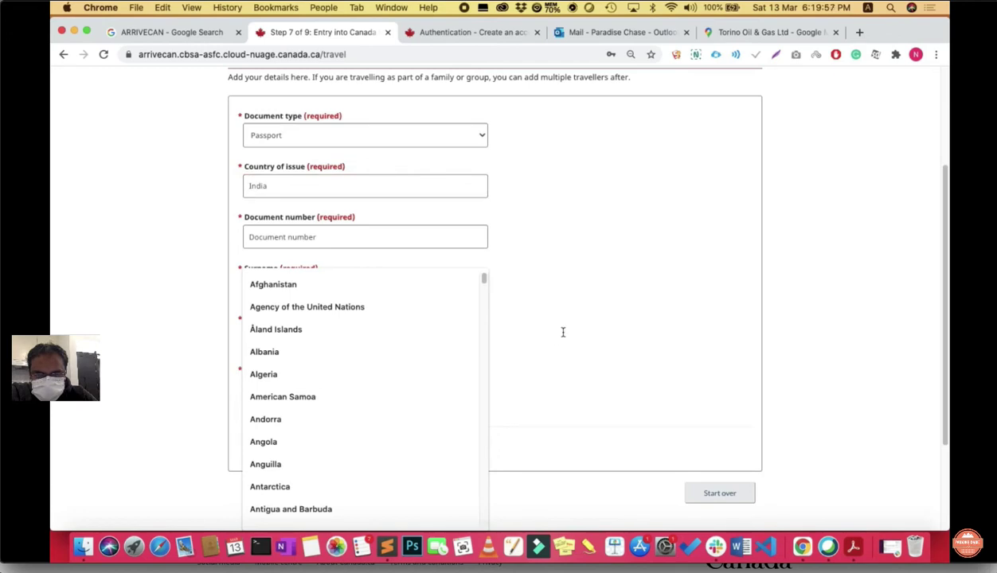
Step: Fill in the traveller's passport number, surname and given names
left_click(563, 332)
left_click(336, 238)
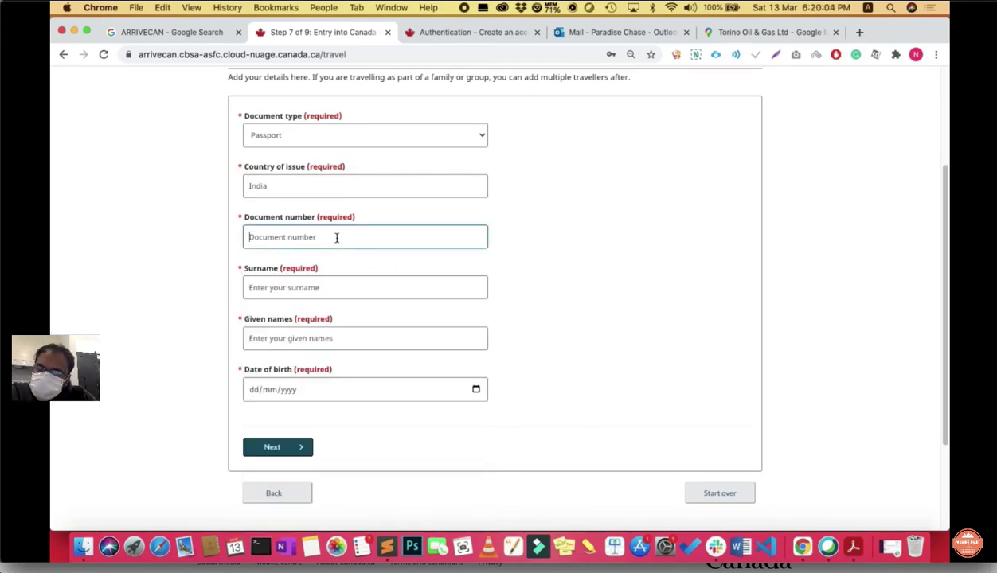
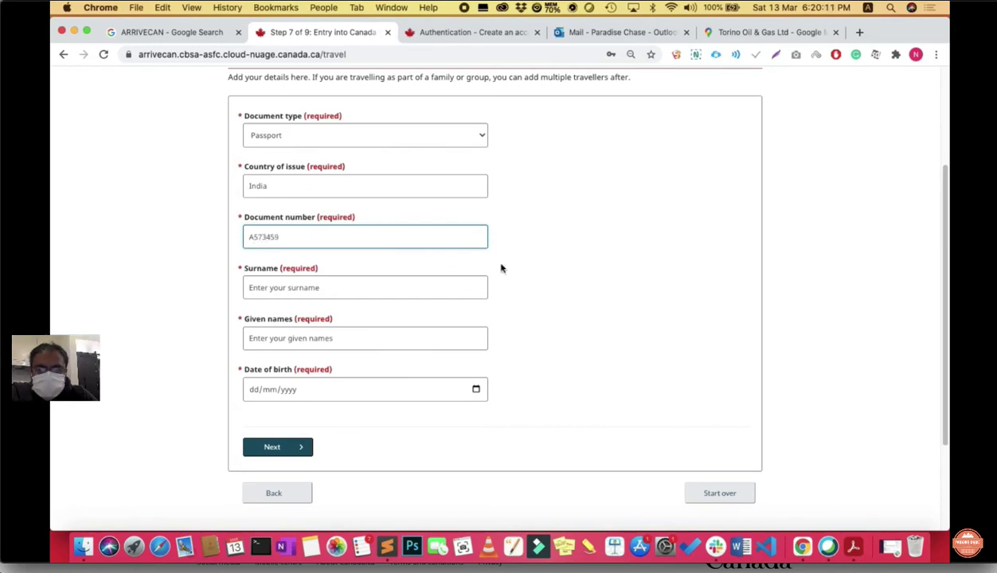
left_click(389, 293)
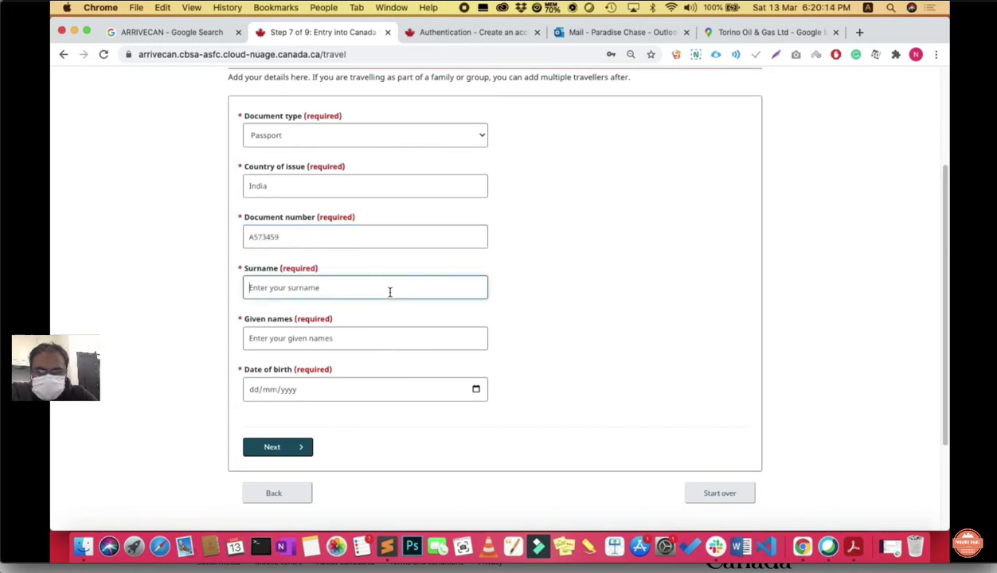
left_click(351, 330)
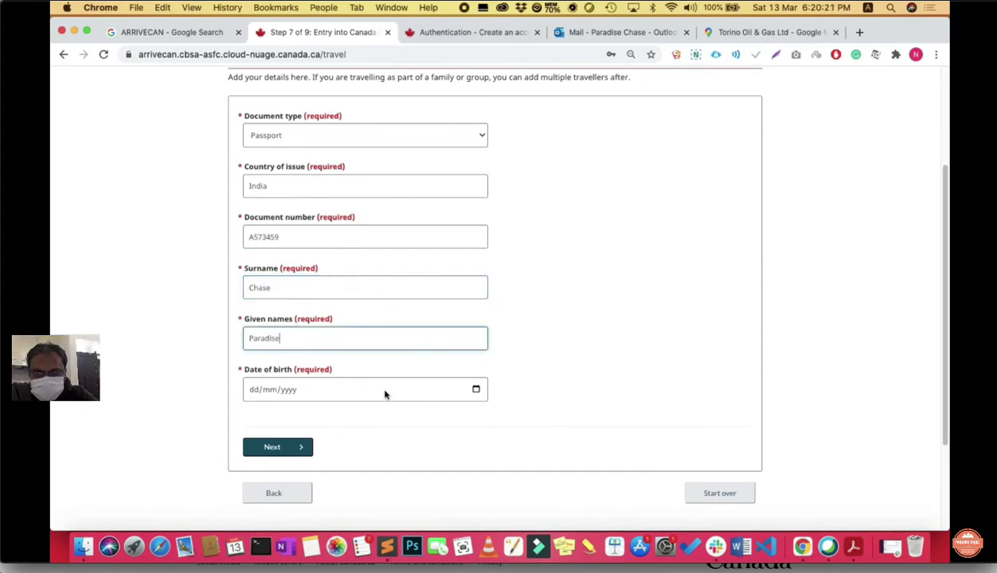
Step: Pick a January 2011 date of birth in the calendar and save the traveller
left_click(377, 388)
left_click(476, 390)
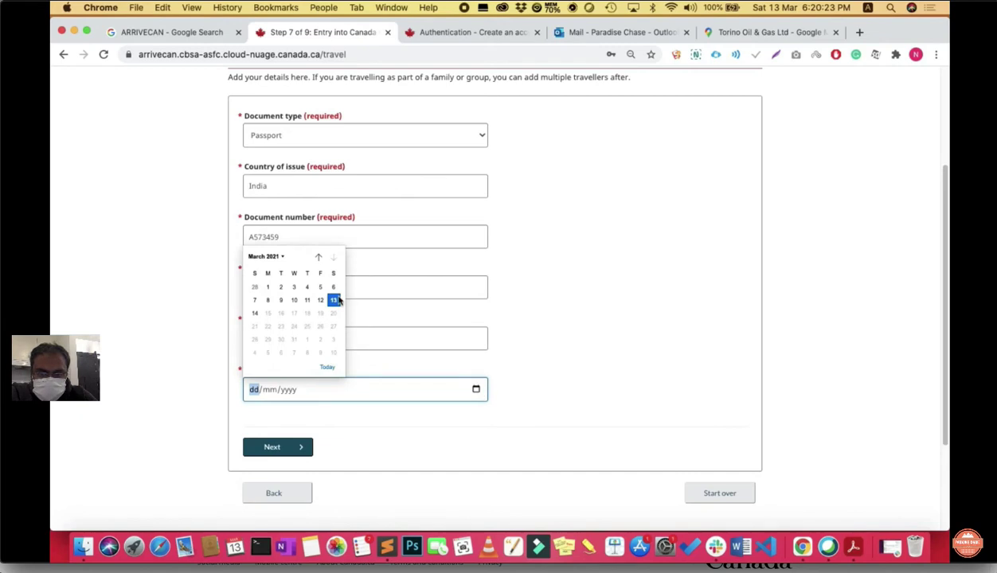
left_click(318, 257)
left_click(318, 257)
left_click(319, 257)
left_click(318, 258)
left_click(318, 258)
left_click(319, 257)
left_click(319, 257)
left_click(319, 257)
left_click(319, 257)
left_click(292, 258)
scroll(279, 288, "up", 5)
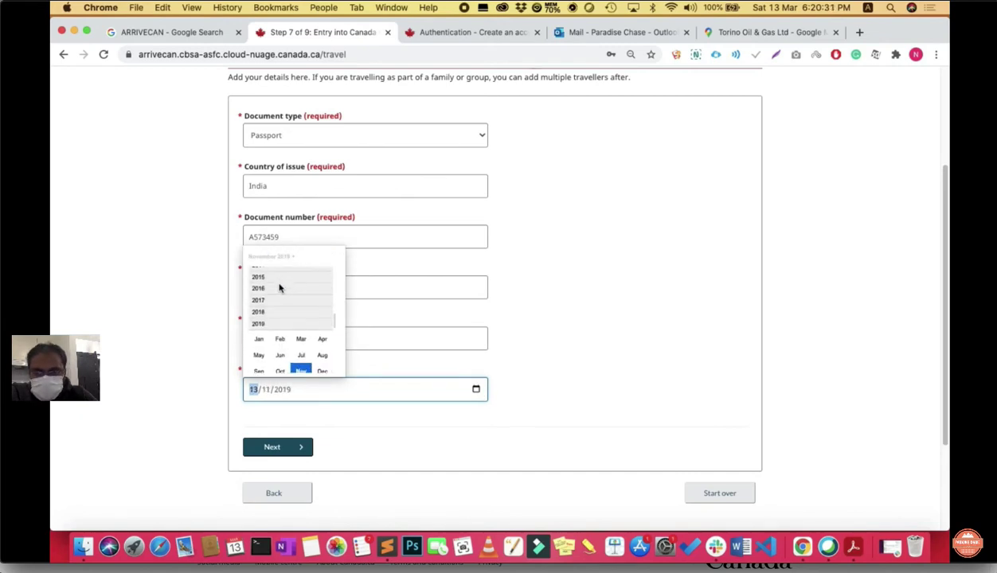
left_click(258, 278)
left_click(258, 289)
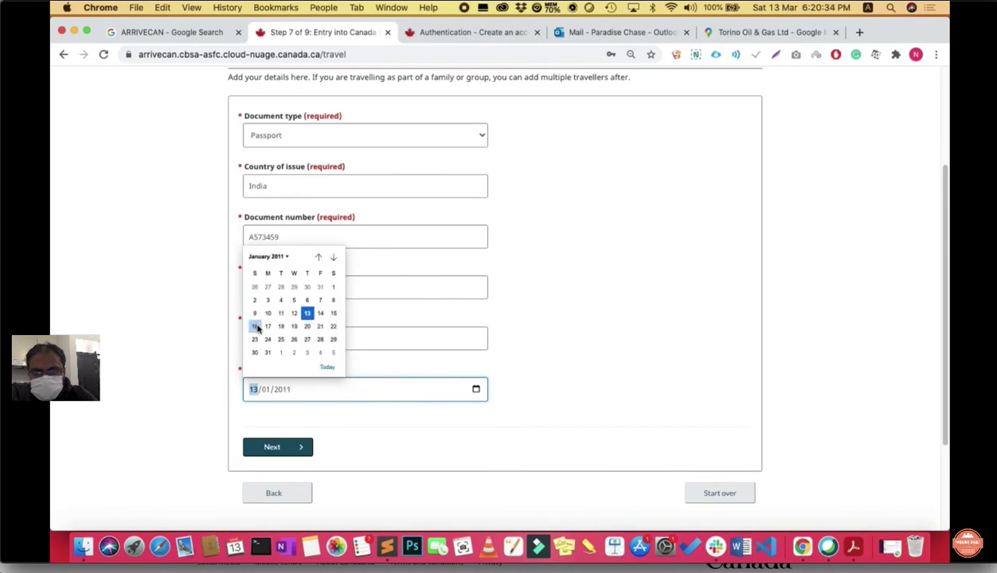
left_click(334, 289)
left_click(293, 446)
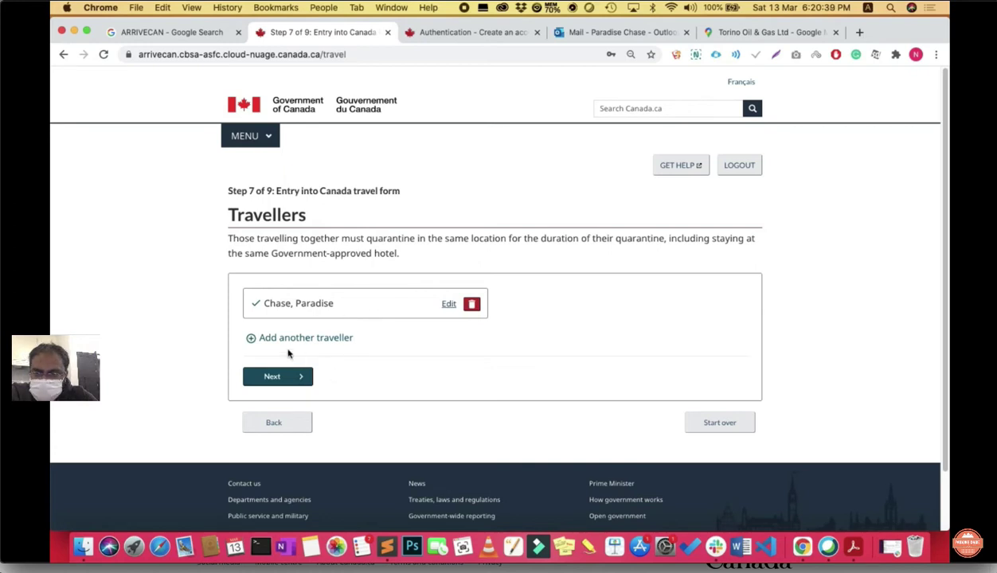
Step: Continue past the Travellers list to the Step 9 contact information form
left_click(301, 378)
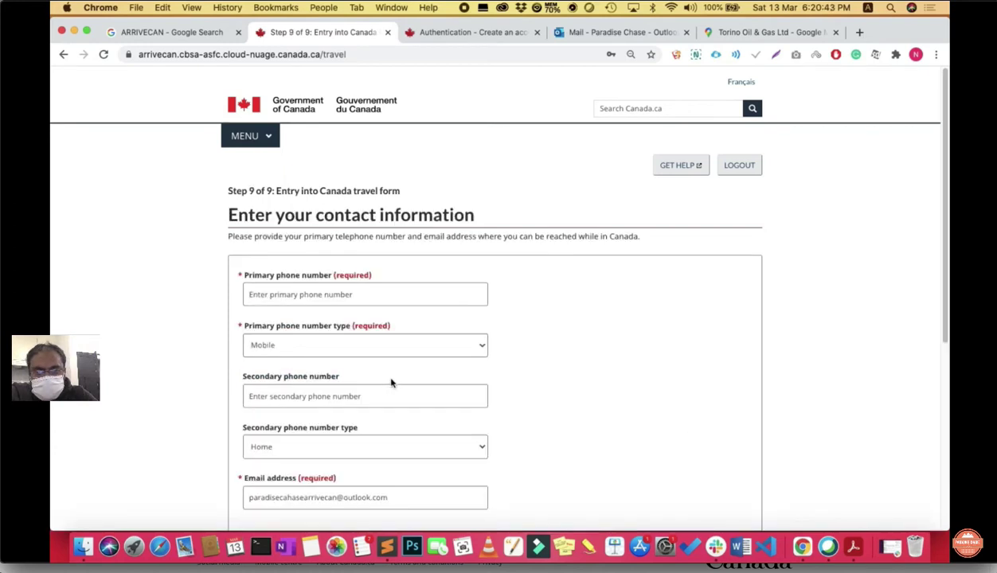
scroll(577, 370, "down", 2)
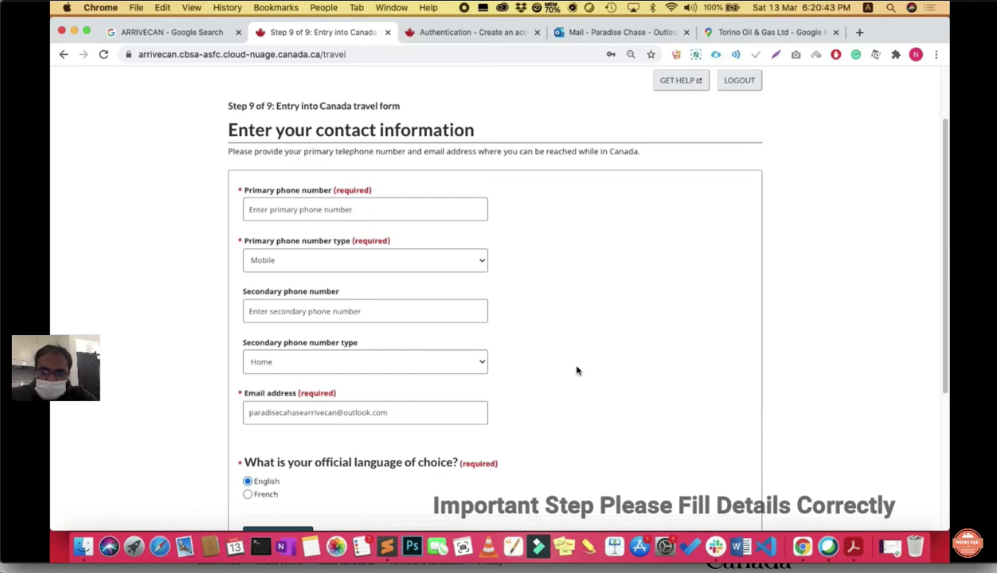
Step: Enter the primary phone number without a country code and submit the contact details
scroll(571, 364, "down", 1)
left_click(342, 204)
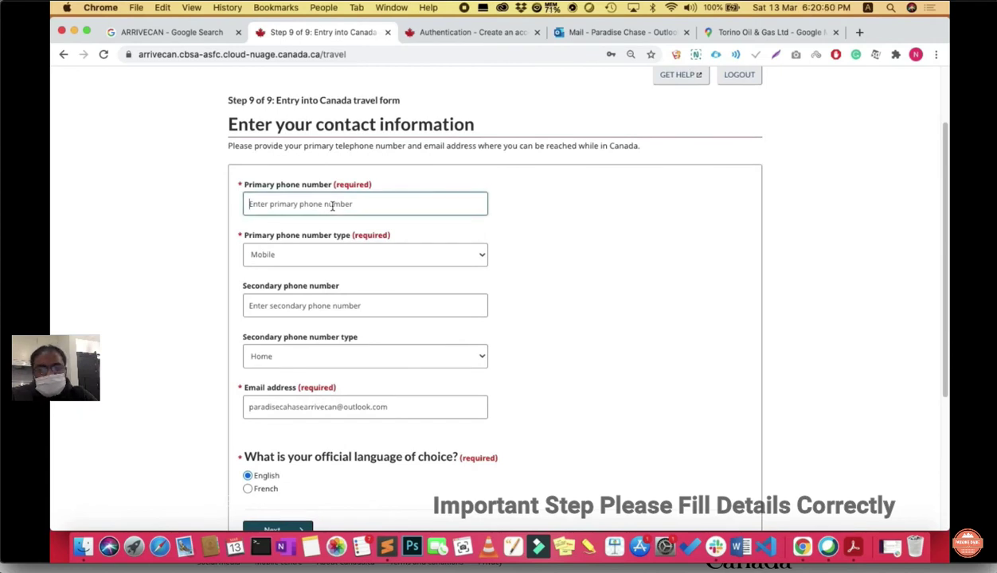
scroll(367, 311, "down", 1)
scroll(367, 311, "down", 2)
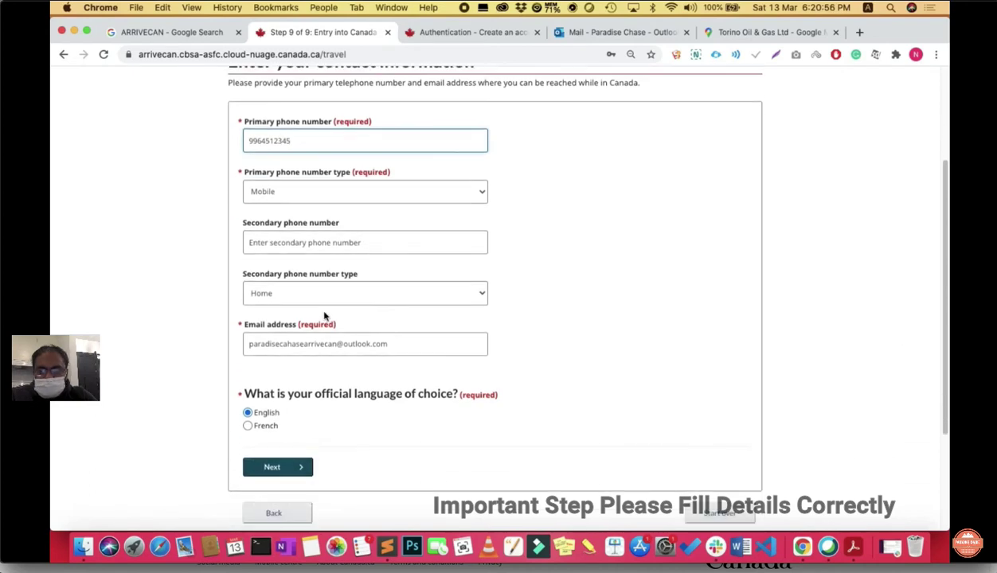
scroll(492, 267, "up", 1)
key("Return")
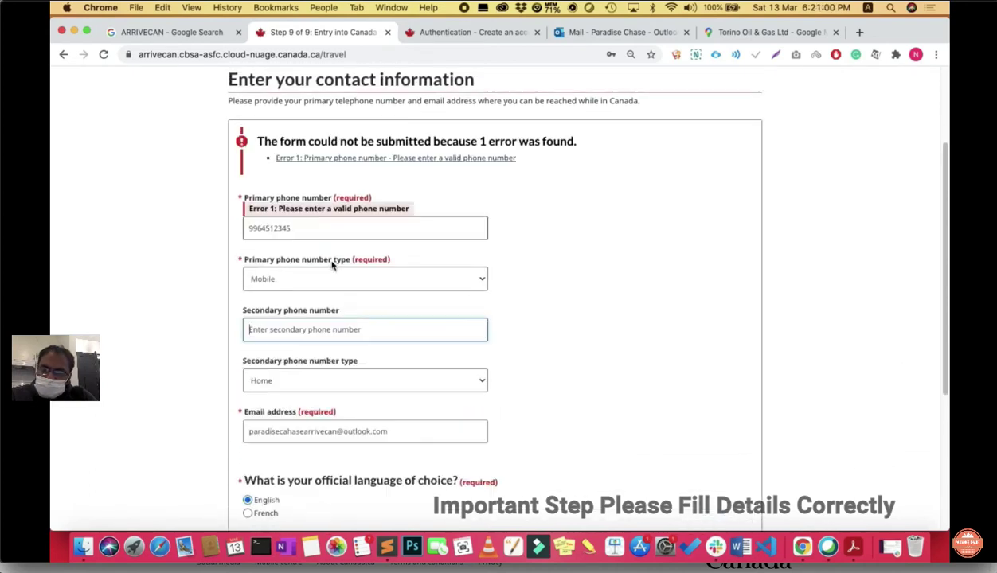
Step: Replace the rejected phone number with the +91-prefixed number and submit the contact information
left_click_drag(295, 228, 249, 230)
key("BackSpace")
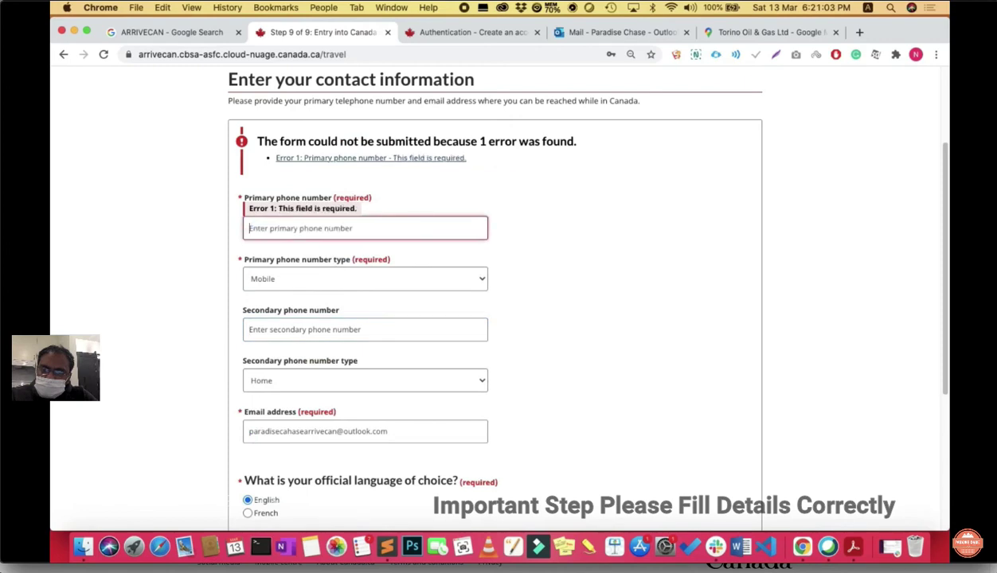
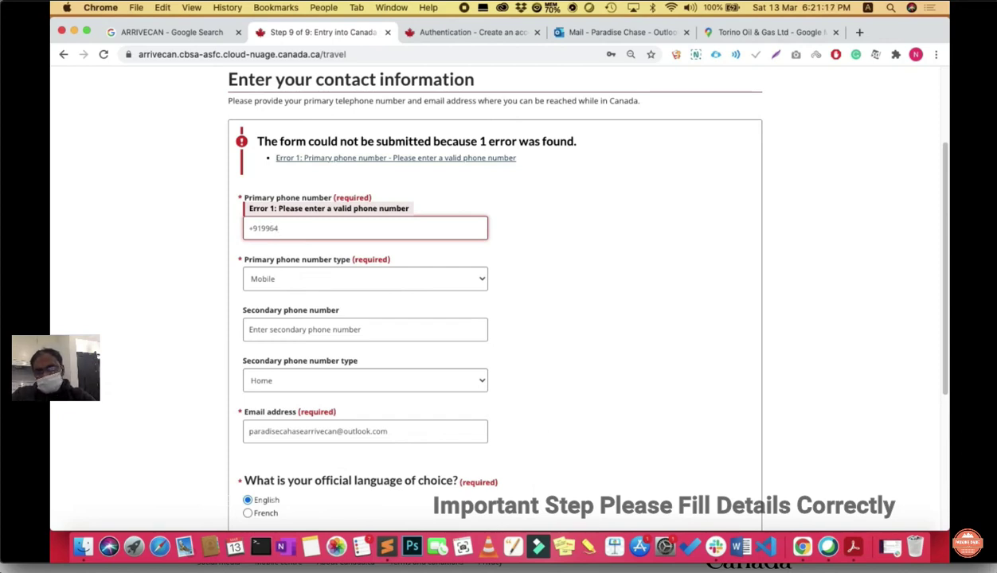
scroll(353, 280, "down", 2)
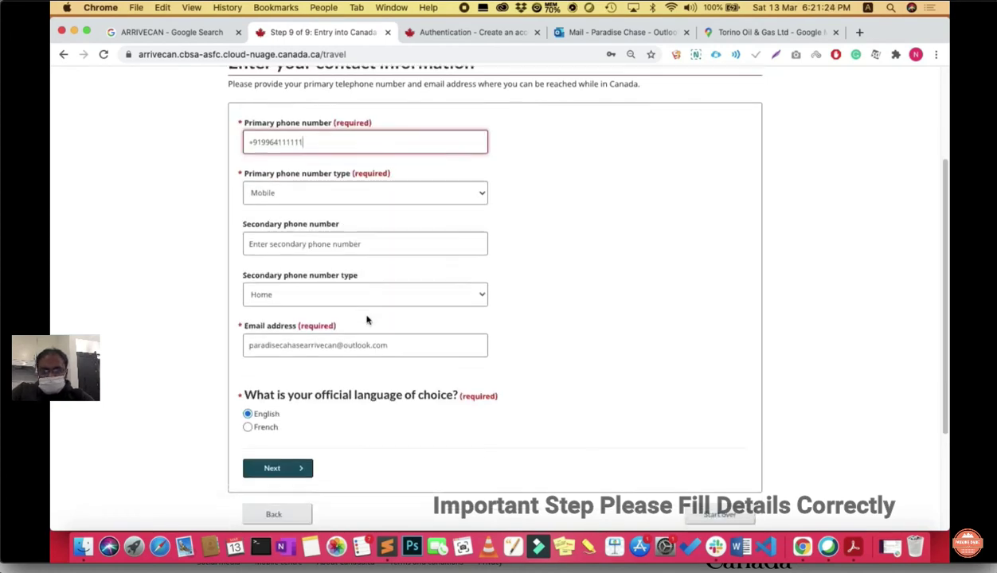
left_click(311, 281)
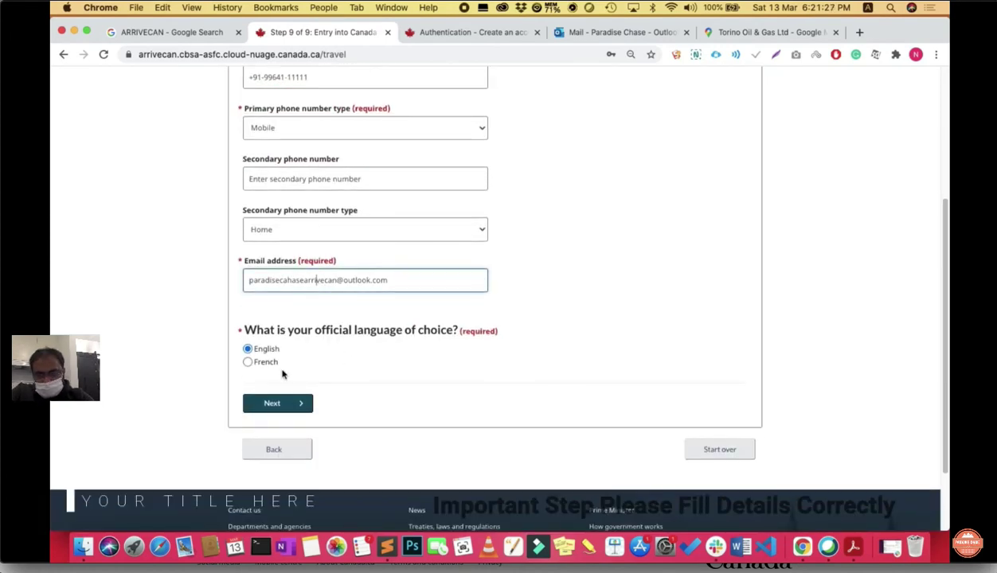
left_click(274, 403)
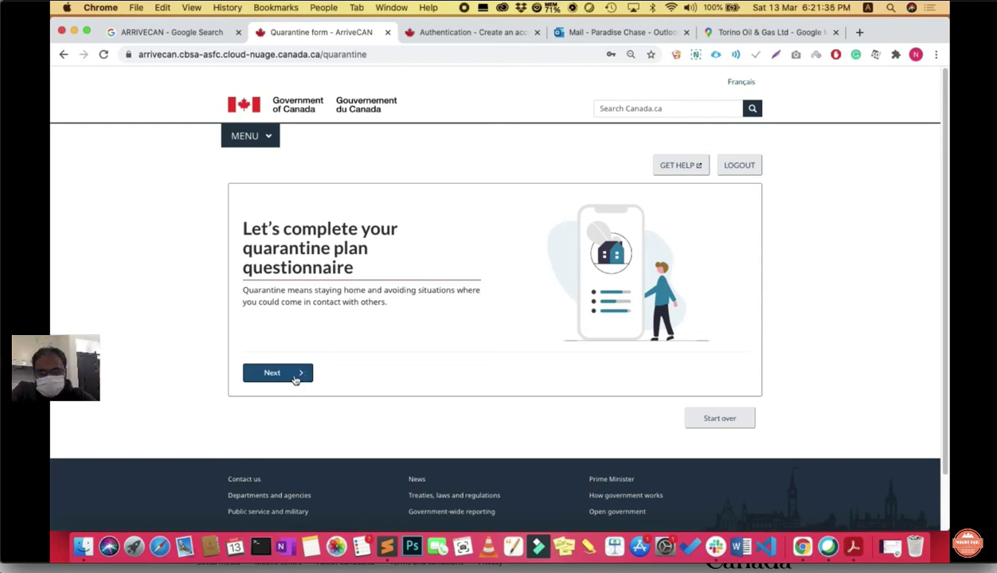
Step: Start the quarantine plan questionnaire and answer Yes to having quarantine accommodation
left_click(295, 374)
scroll(341, 330, "down", 1)
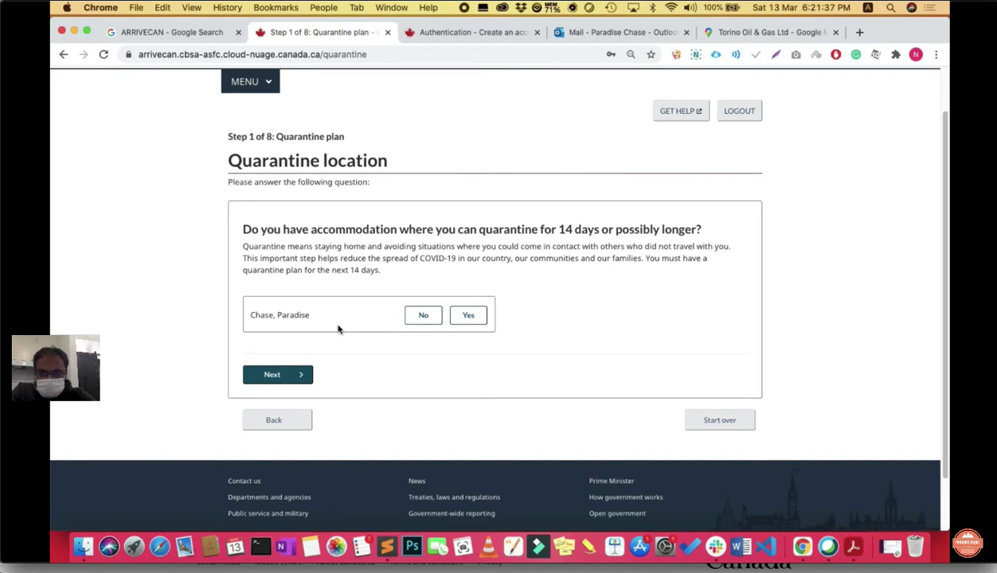
left_click(471, 317)
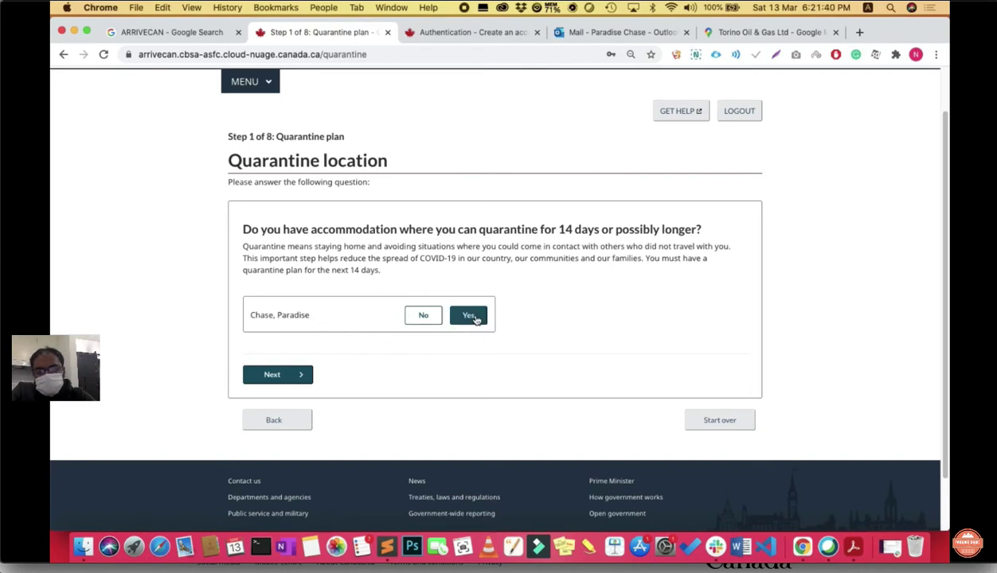
left_click(294, 333)
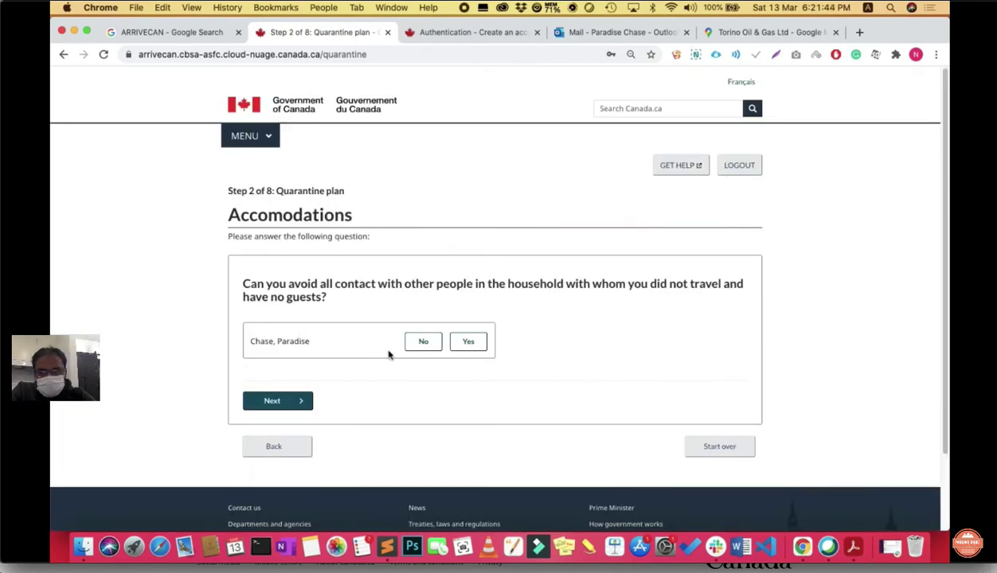
Step: Answer Yes to avoiding household contact and Yes to having access to necessities
scroll(388, 355, "down", 2)
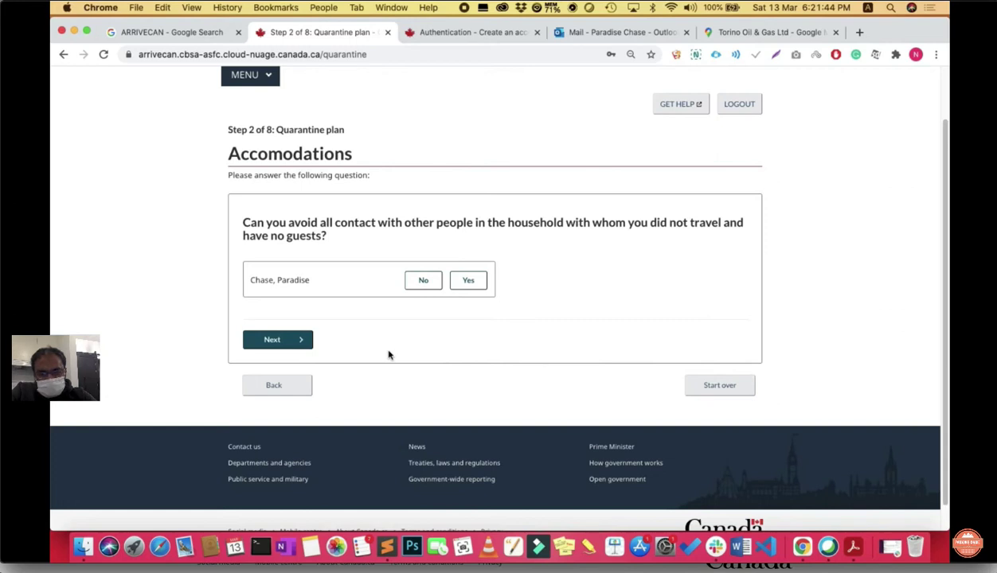
scroll(388, 355, "down", 1)
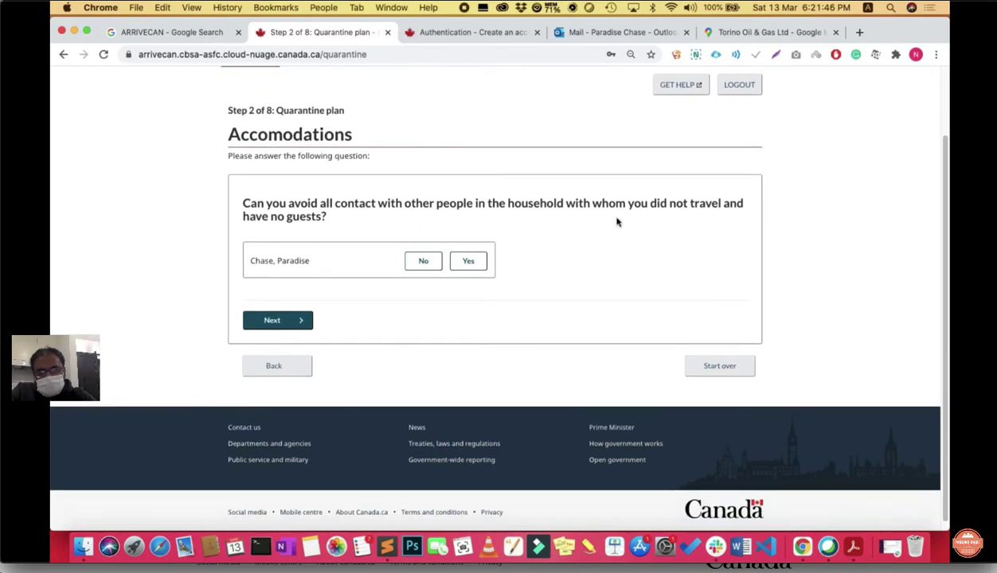
left_click(468, 263)
left_click(300, 320)
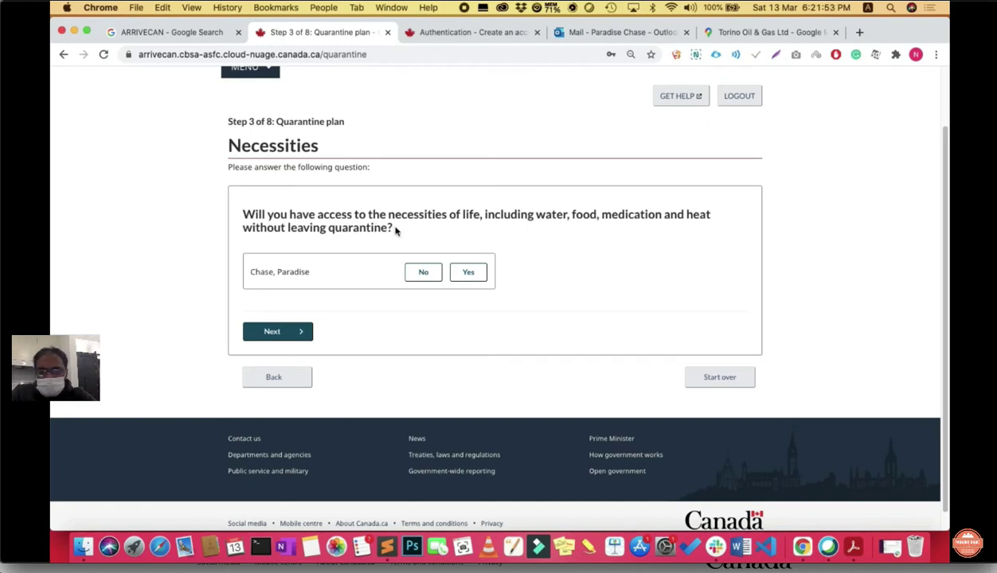
scroll(430, 299, "down", 1)
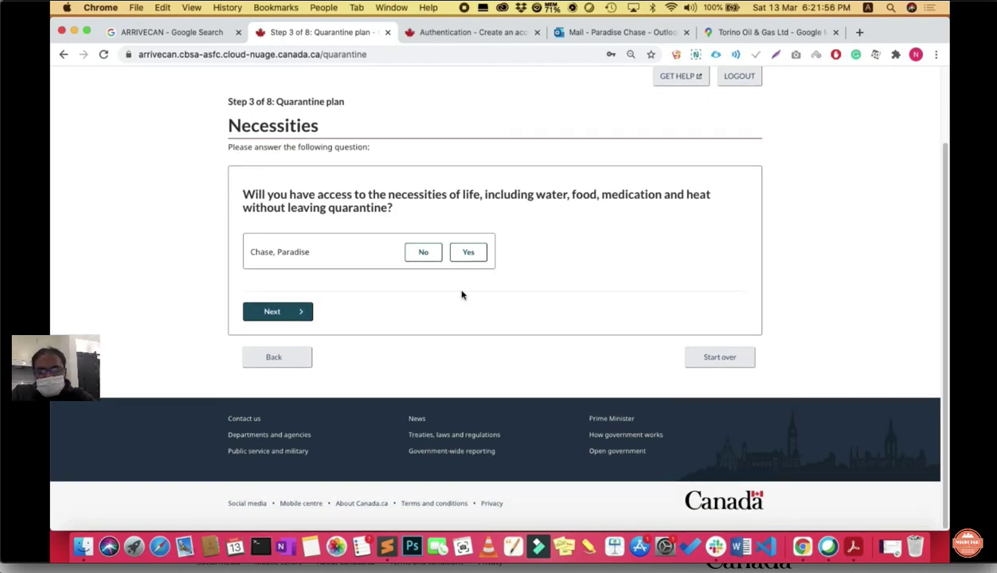
left_click(467, 253)
left_click(302, 312)
scroll(305, 230, "down", 1)
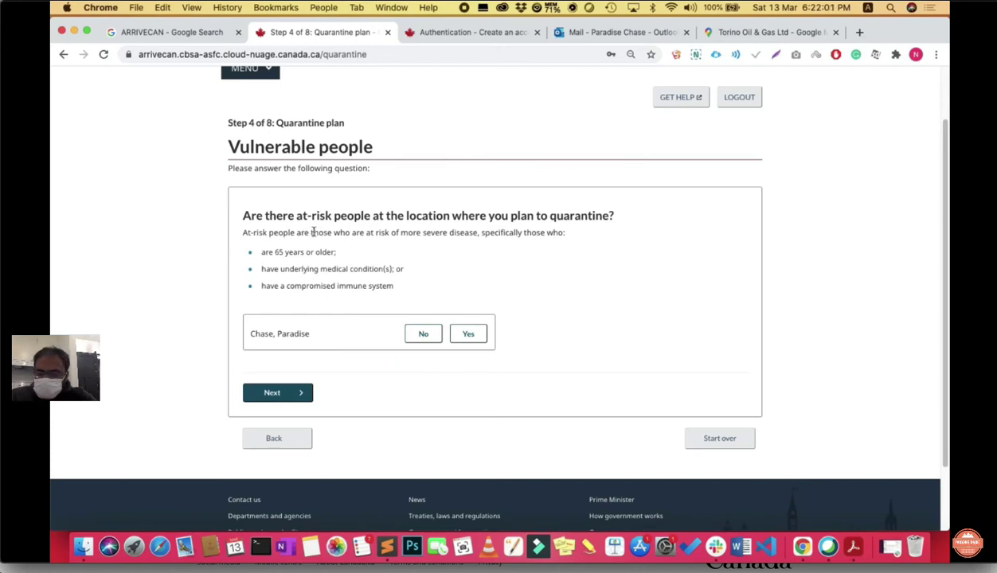
Step: Answer No to at-risk people at the location and Yes to an essential worker present
scroll(458, 237, "down", 2)
left_click(418, 286)
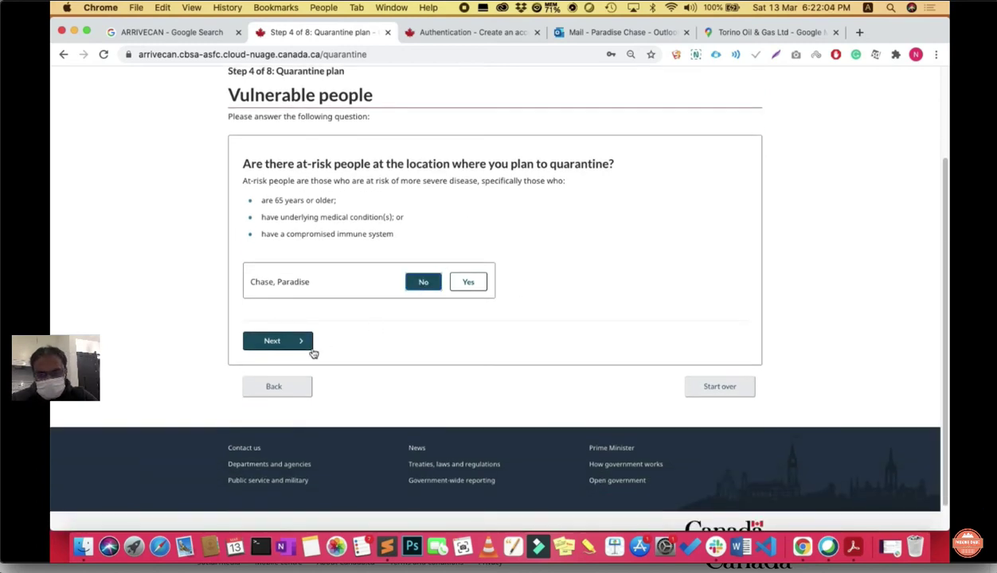
left_click(300, 344)
scroll(350, 190, "down", 5)
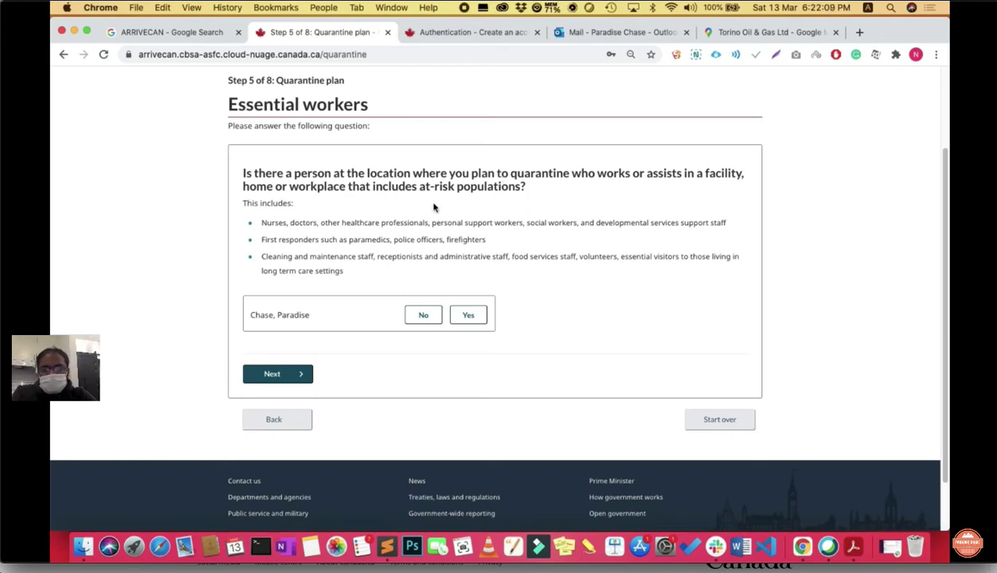
scroll(451, 261, "down", 1)
left_click(469, 285)
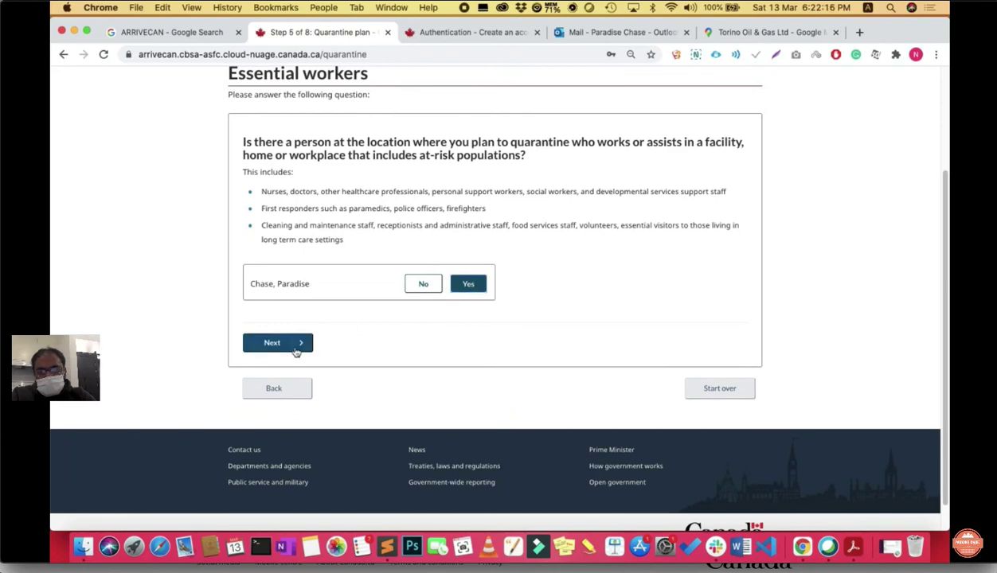
left_click(288, 343)
Step: Answer No to a group living environment and continue to hotel pre-booking
scroll(390, 341, "down", 3)
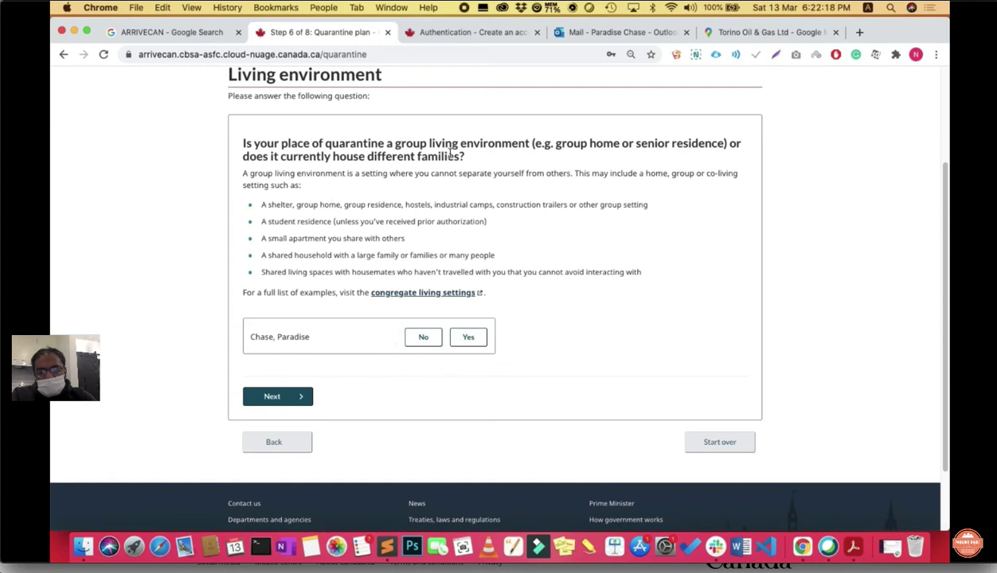
left_click(421, 337)
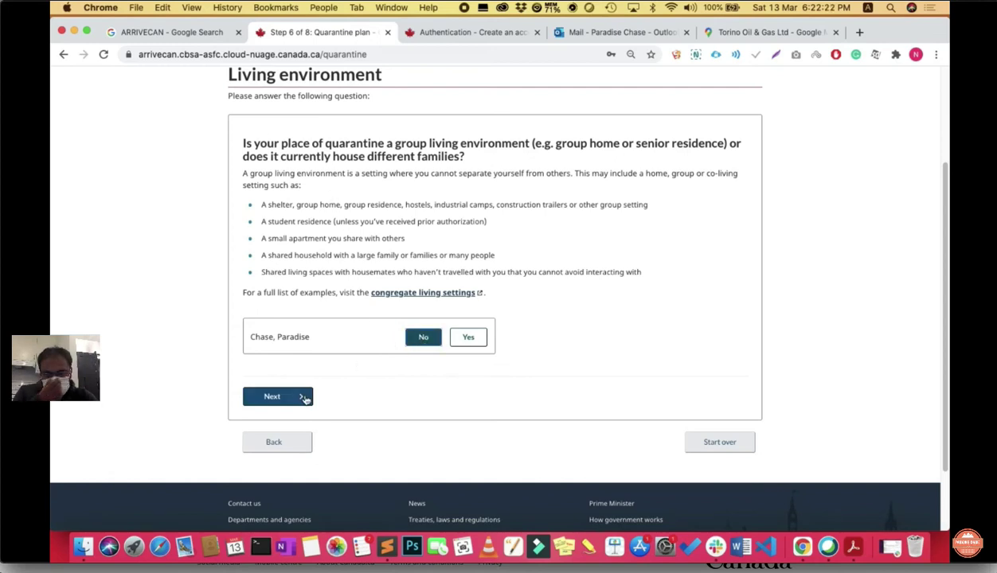
left_click(303, 396)
scroll(428, 374, "down", 2)
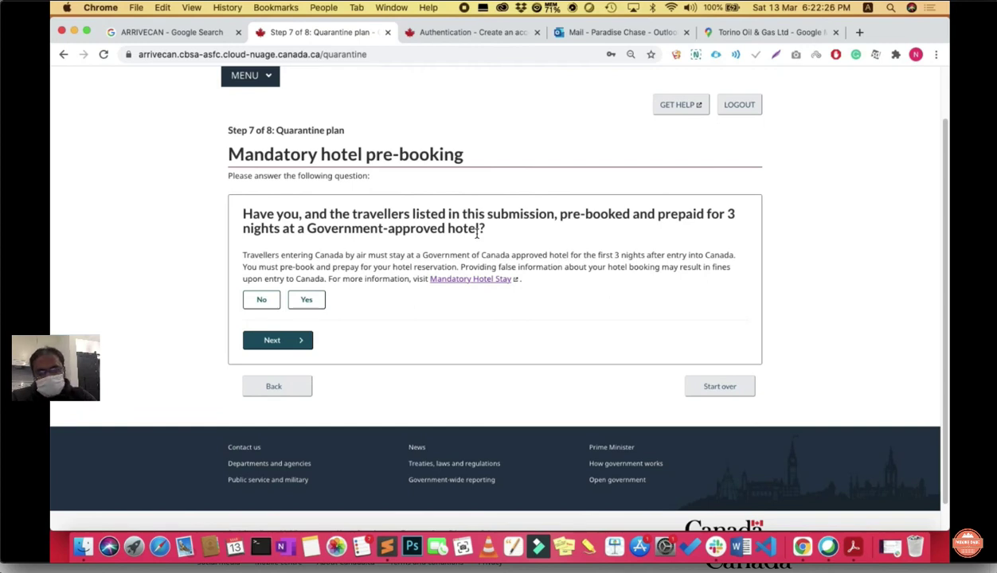
Step: Answer Yes to having a prepaid 3-night hotel pre-booking
left_click_drag(482, 231, 244, 220)
triple_click(243, 215)
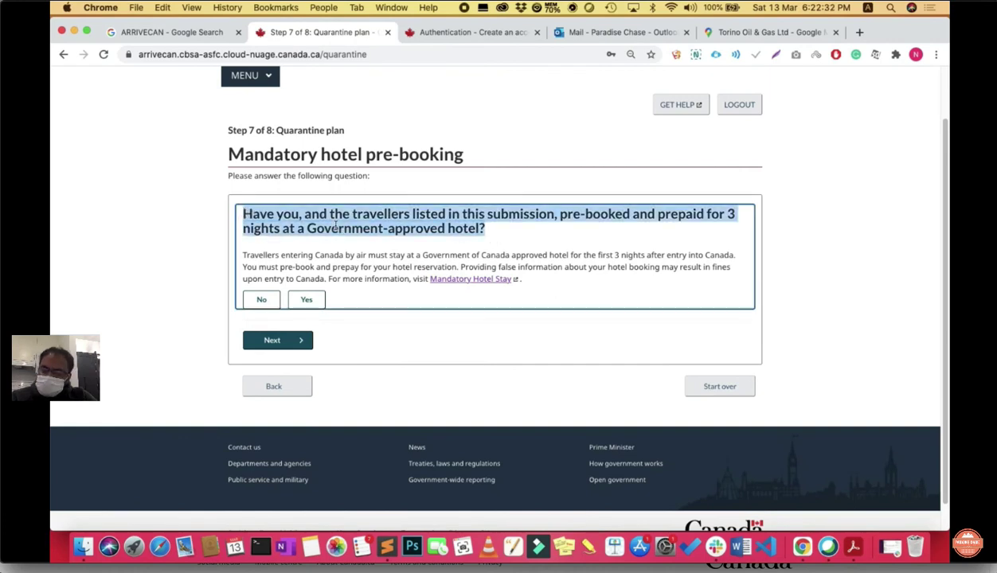
left_click(307, 299)
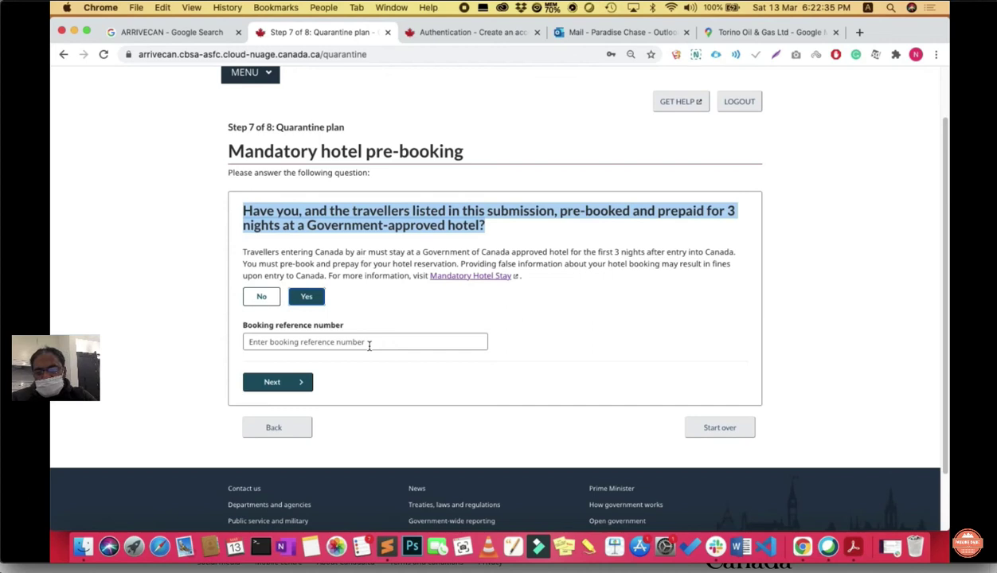
Step: Fill the Booking reference number field and continue to the final quarantine location step
scroll(369, 345, "down", 1)
left_click_drag(350, 296, 238, 296)
left_click(275, 313)
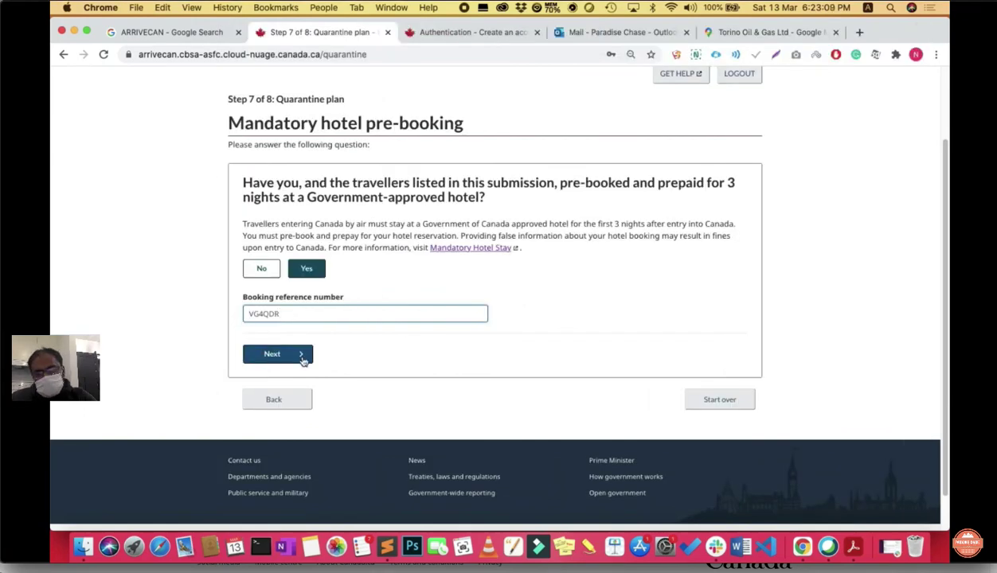
key("BackSpace")
key("BackSpace")
key("BackSpace")
key("BackSpace")
key("BackSpace")
key("BackSpace")
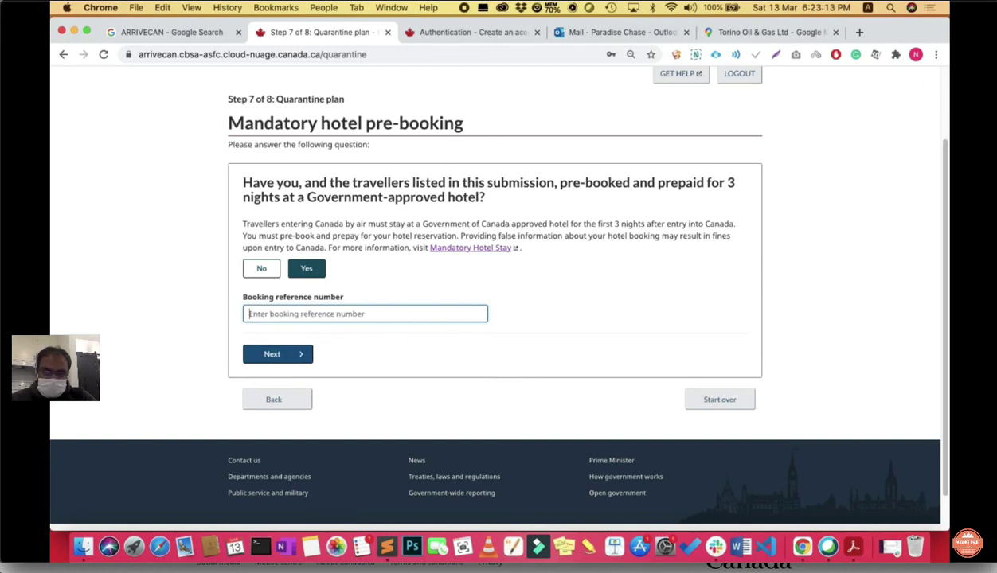
left_click(299, 356)
scroll(395, 374, "down", 5)
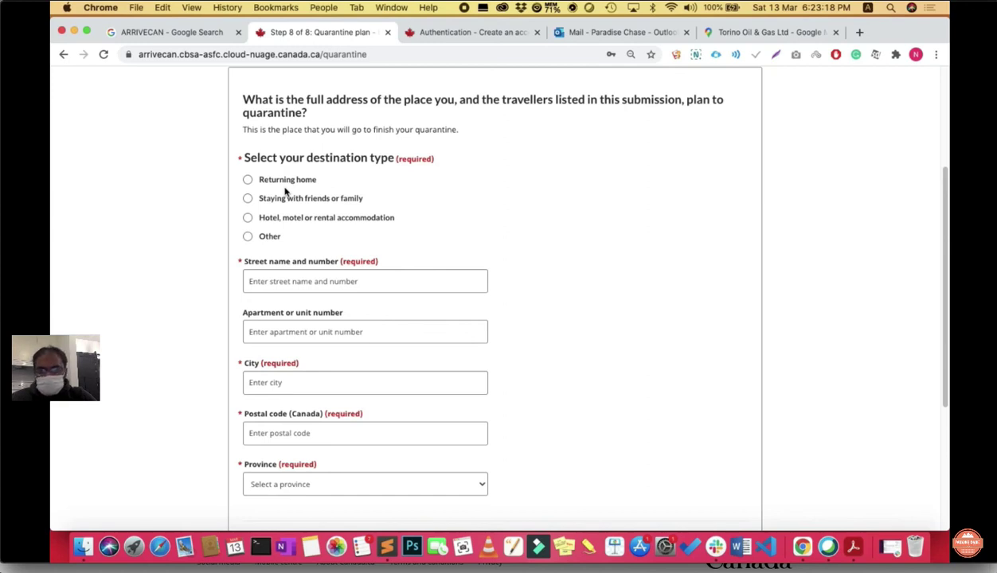
Step: Choose Hotel, motel or rental accommodation, fill the Ontario street address from the autocomplete suggestion, and submit
scroll(349, 237, "down", 1)
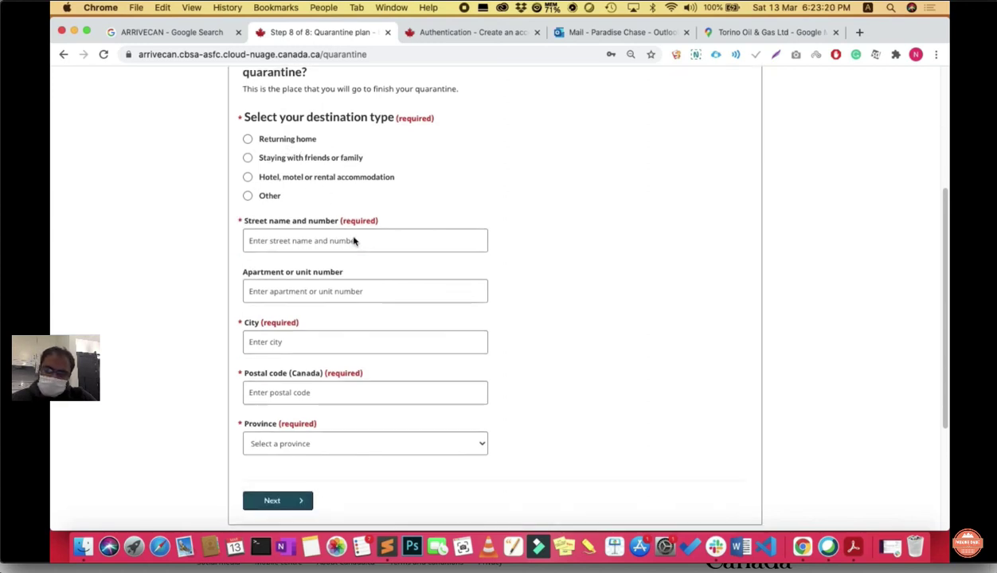
left_click(247, 176)
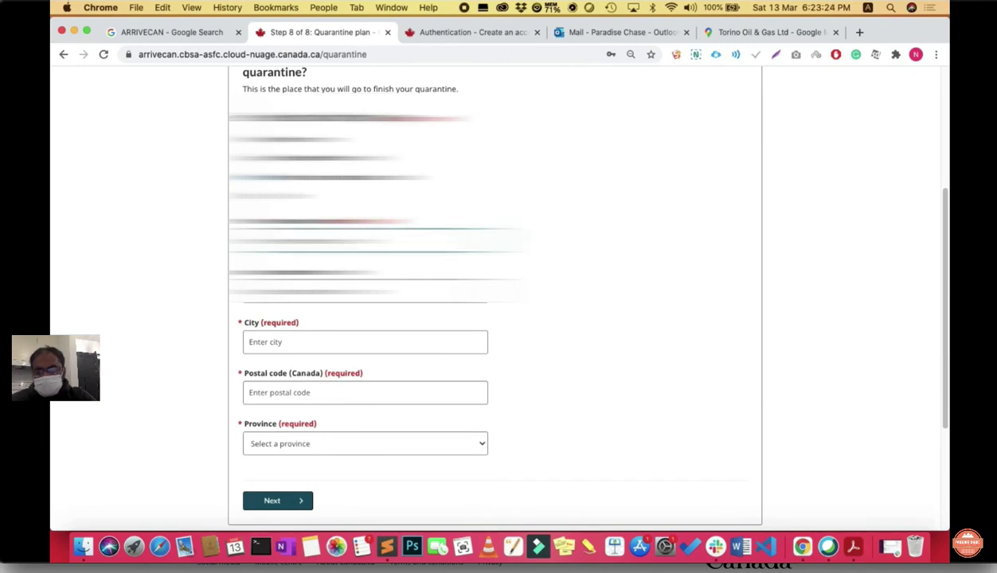
type("145")
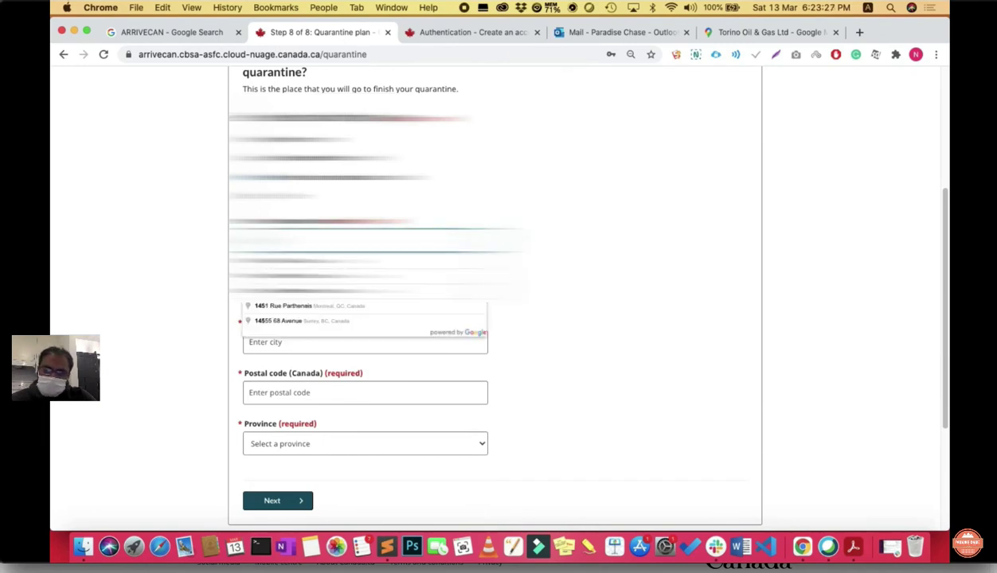
key("Return")
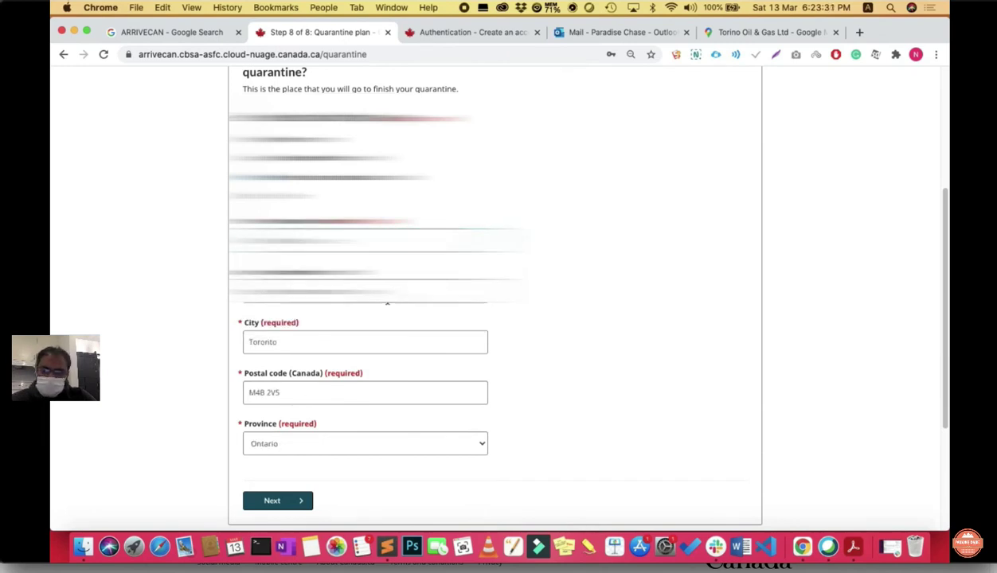
scroll(313, 372, "down", 1)
left_click(334, 246)
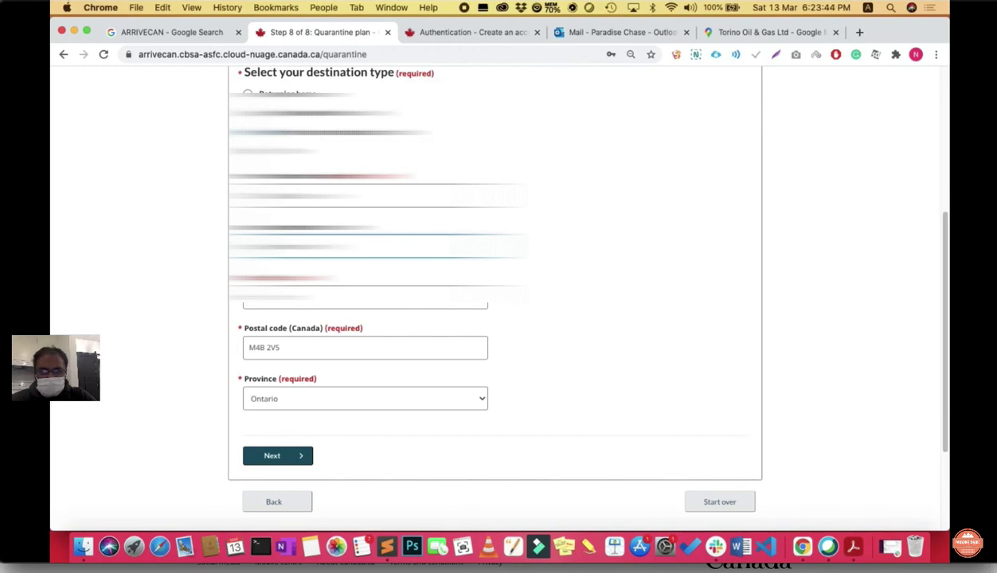
scroll(577, 322, "down", 3)
left_click(297, 363)
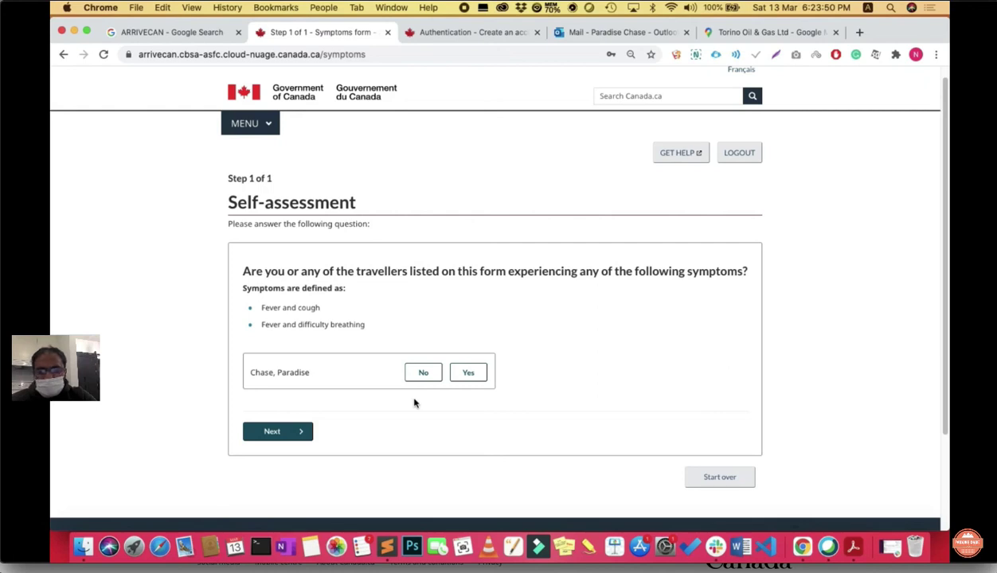
Step: Answer No to having symptoms for the traveller and submit the self-assessment
scroll(414, 402, "down", 1)
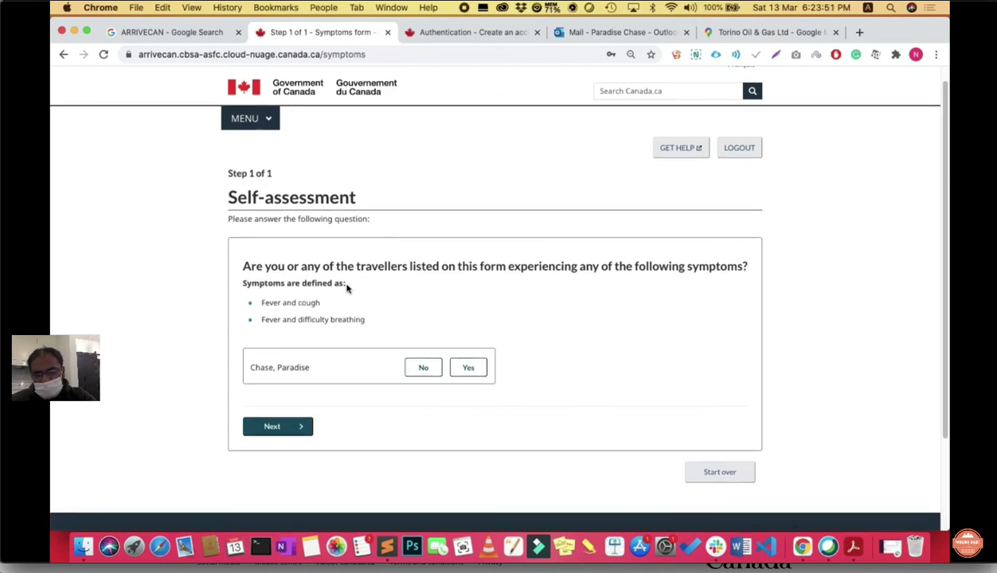
left_click(426, 375)
left_click(300, 430)
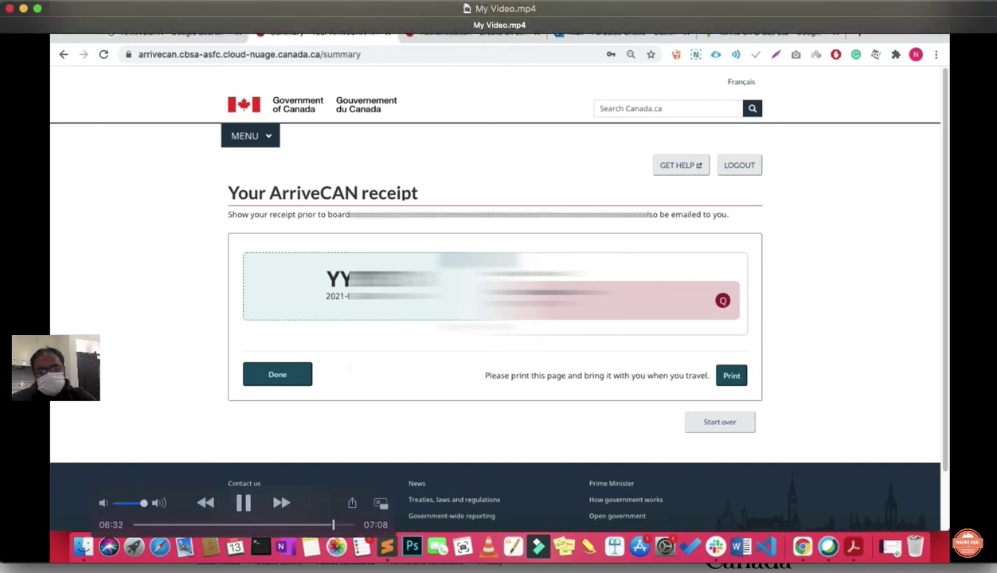
left_click(732, 376)
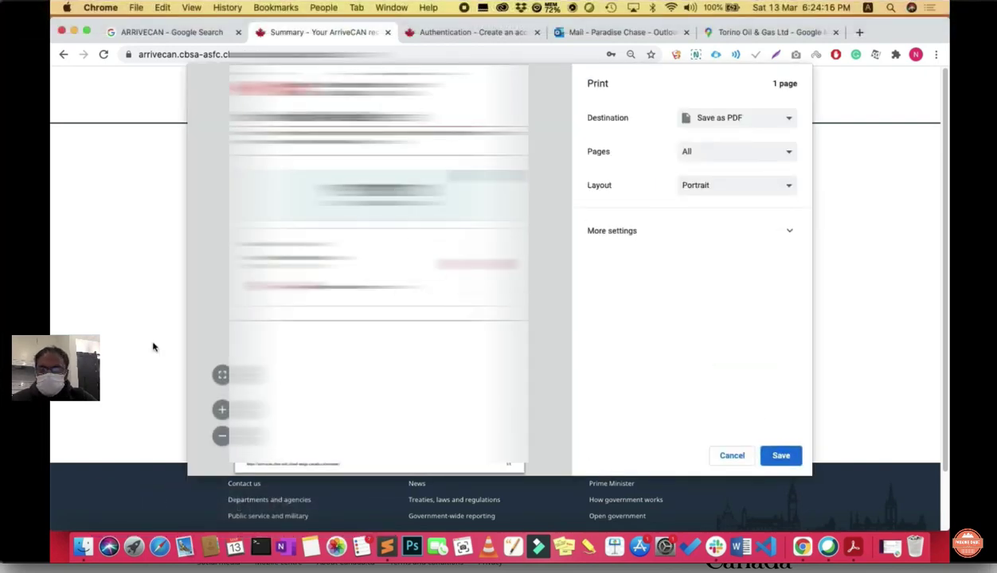
left_click(731, 456)
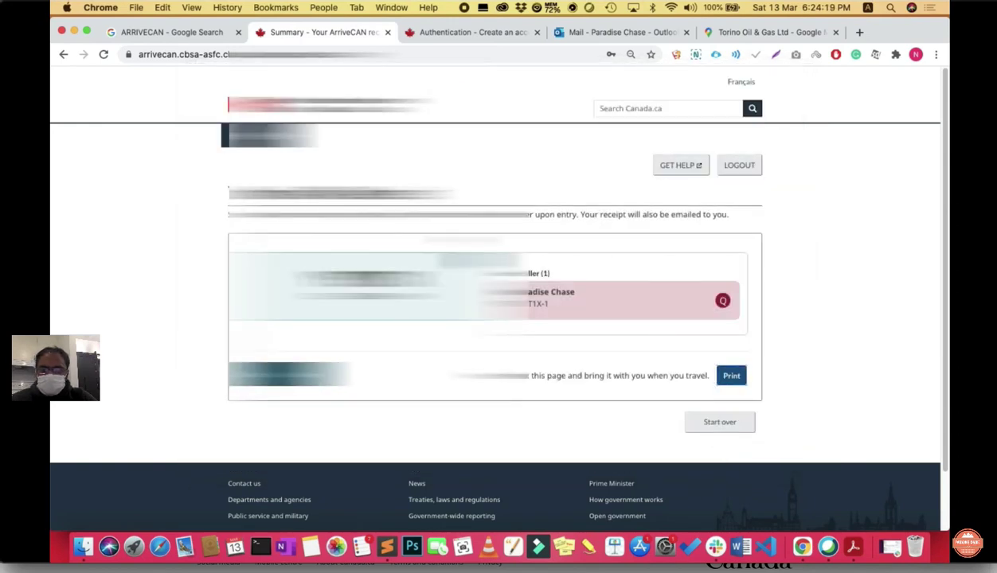